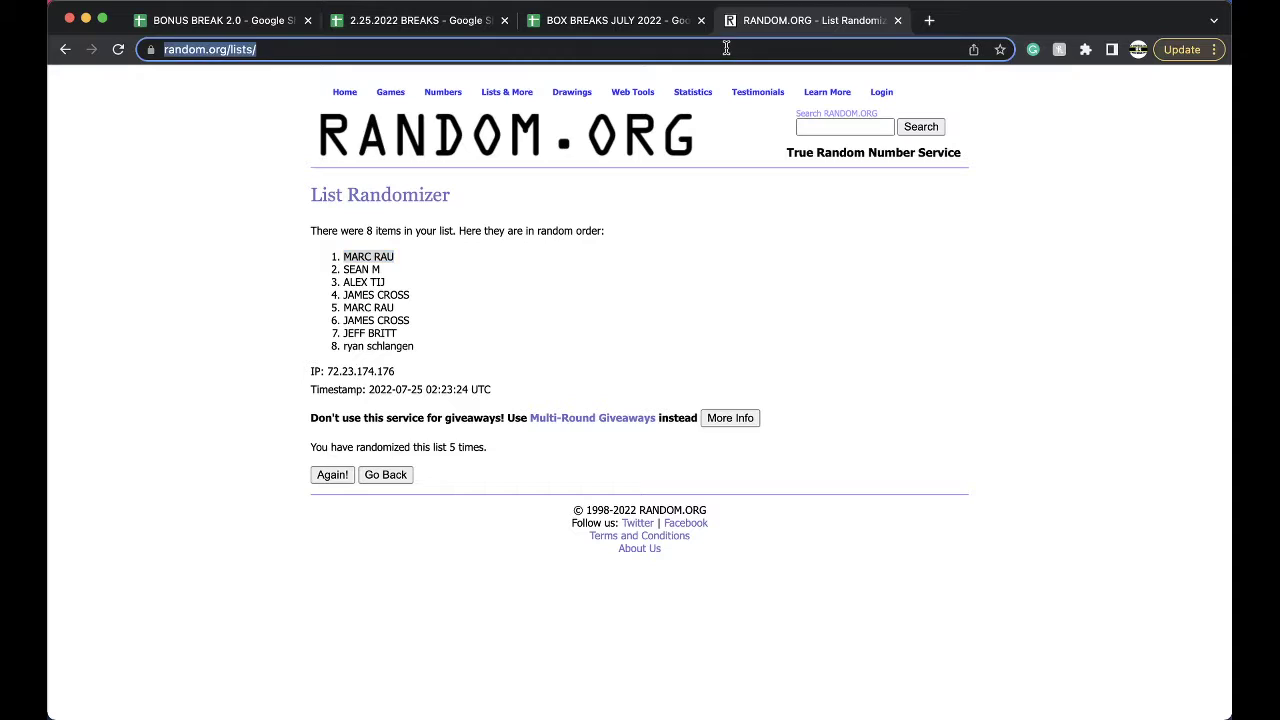
Shuffle the two-item list 20, 22 on RANDOM.ORG five times, leaving 20 first.
click(394, 411)
text(20 22)
click(360, 583)
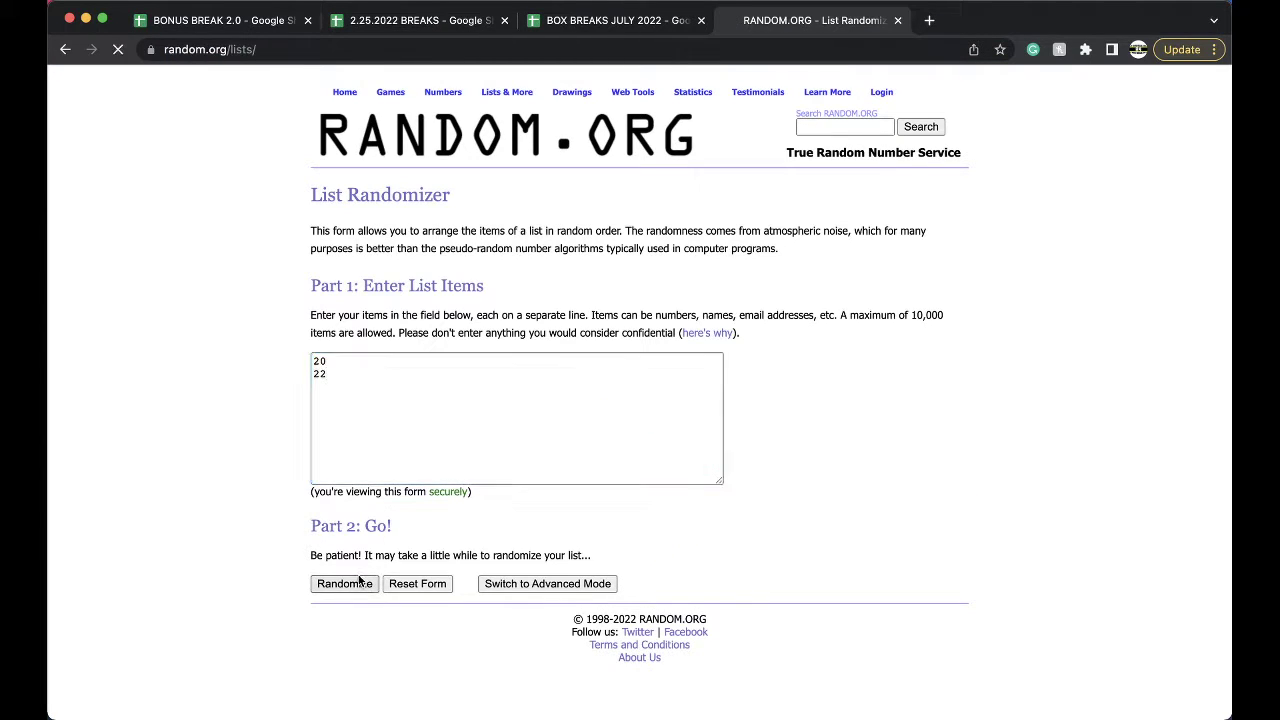
click(324, 372)
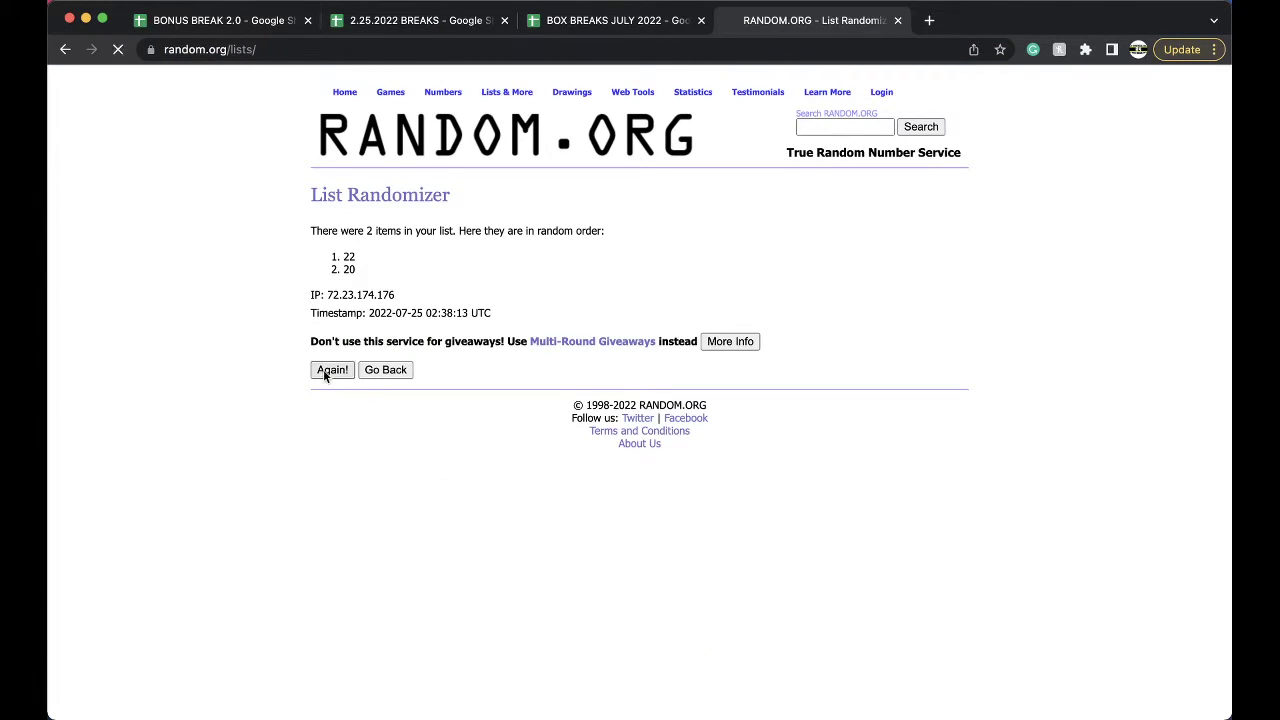
click(323, 397)
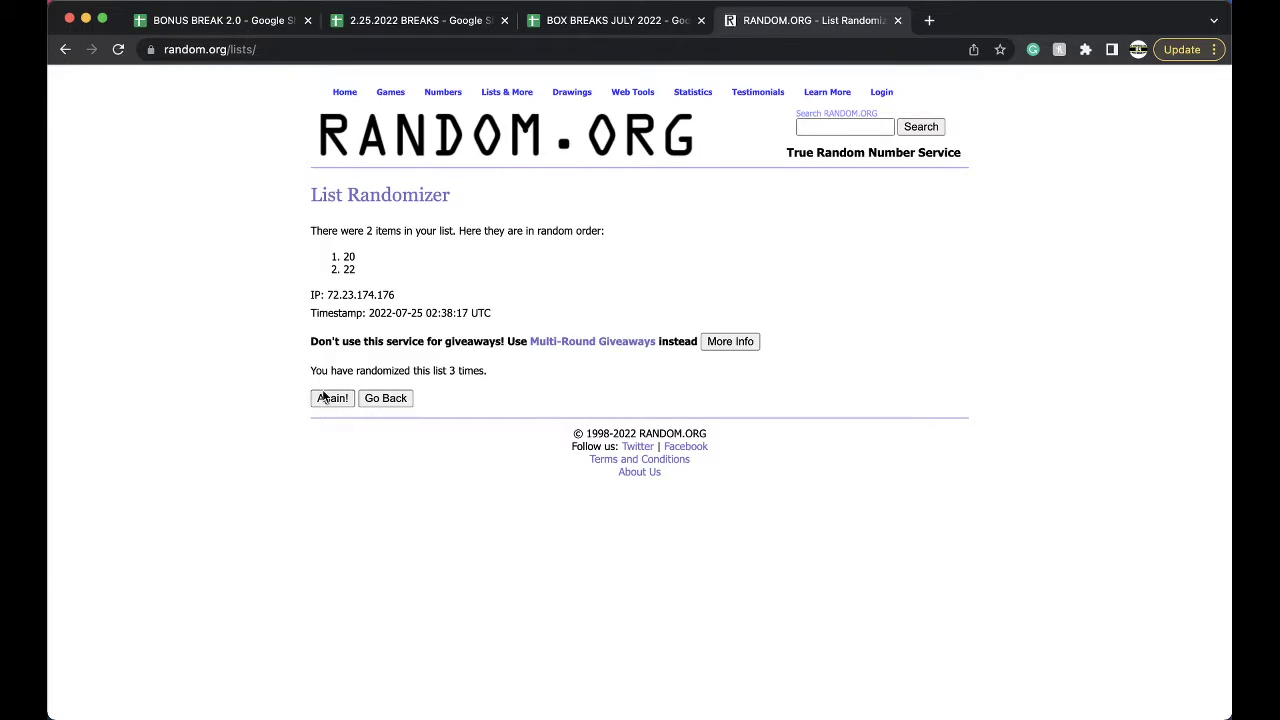
click(322, 397)
click(324, 400)
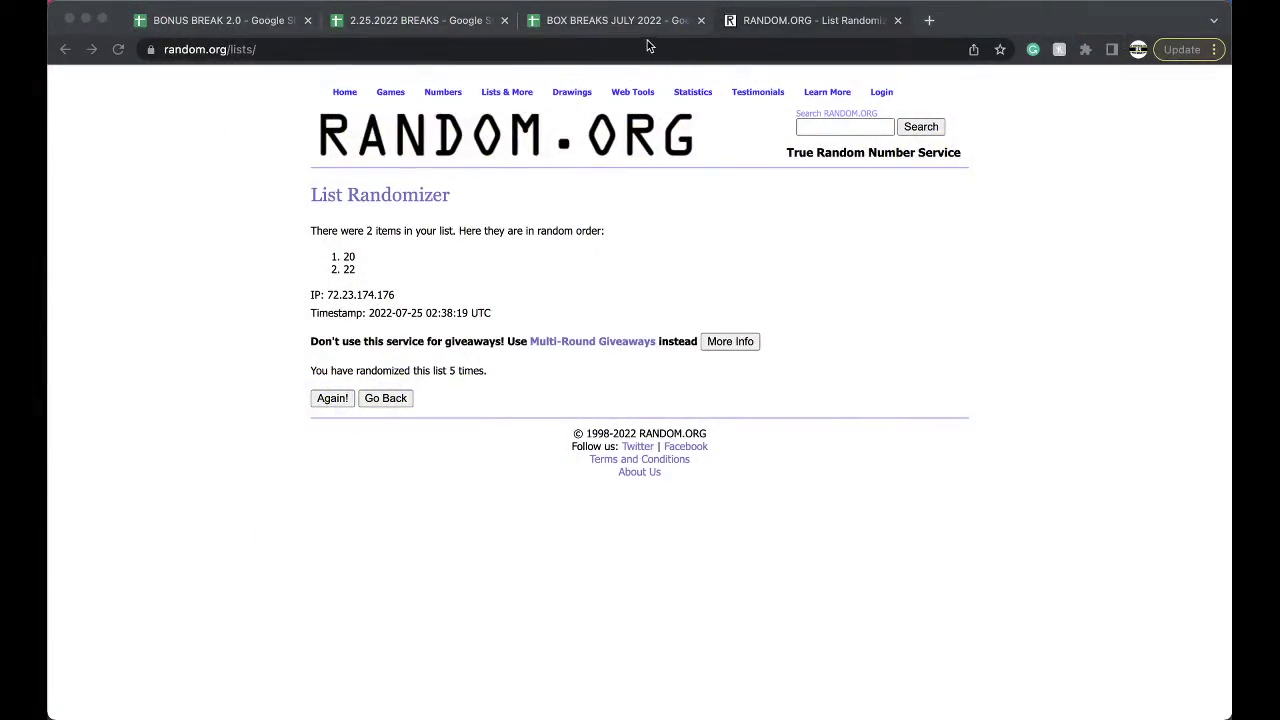
click(645, 24)
Fill cell E1 (20) on #24 PREM FS LID orange to mark it drawn.
click(591, 157)
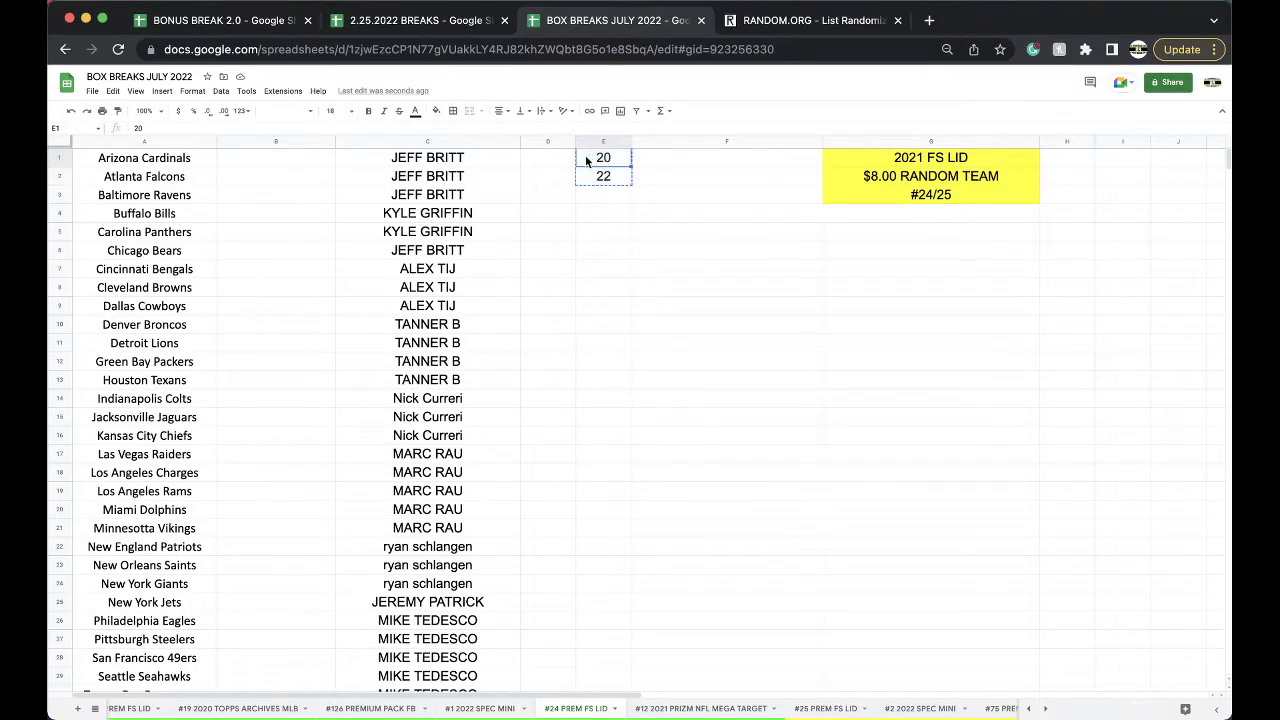
click(436, 110)
click(490, 147)
Move 22 from E2 up into E1 on the #25 PREM FS LID sheet.
click(810, 709)
click(604, 178)
key(ctrl+x)
key(Up)
key(ctrl+v)
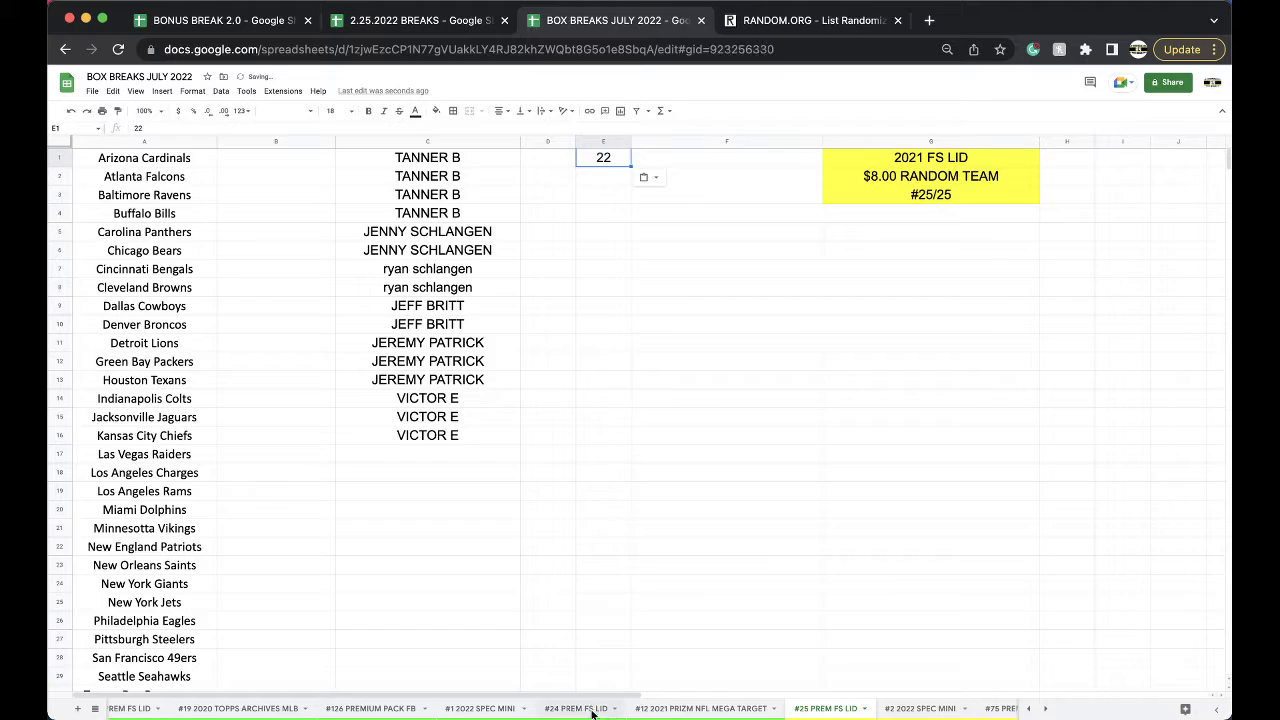
click(585, 709)
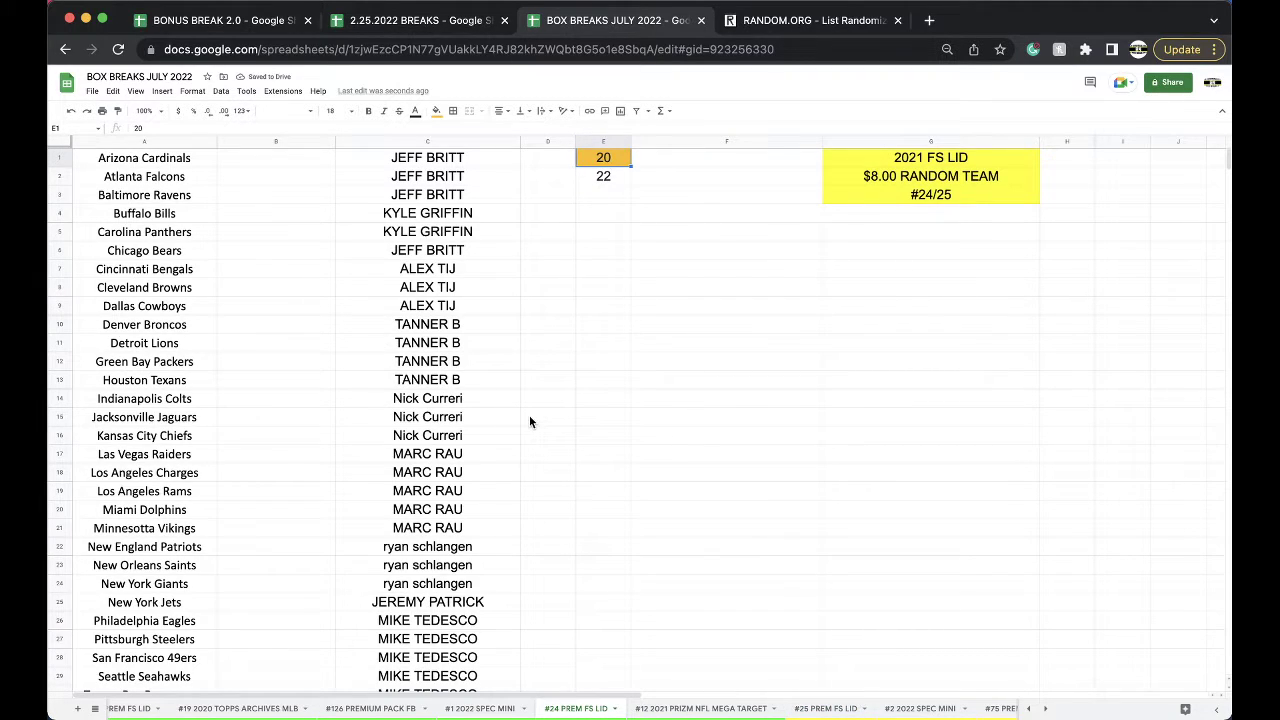
Review the buyers' slot counts in column C on #24, then copy the whole buyer column.
click(471, 303)
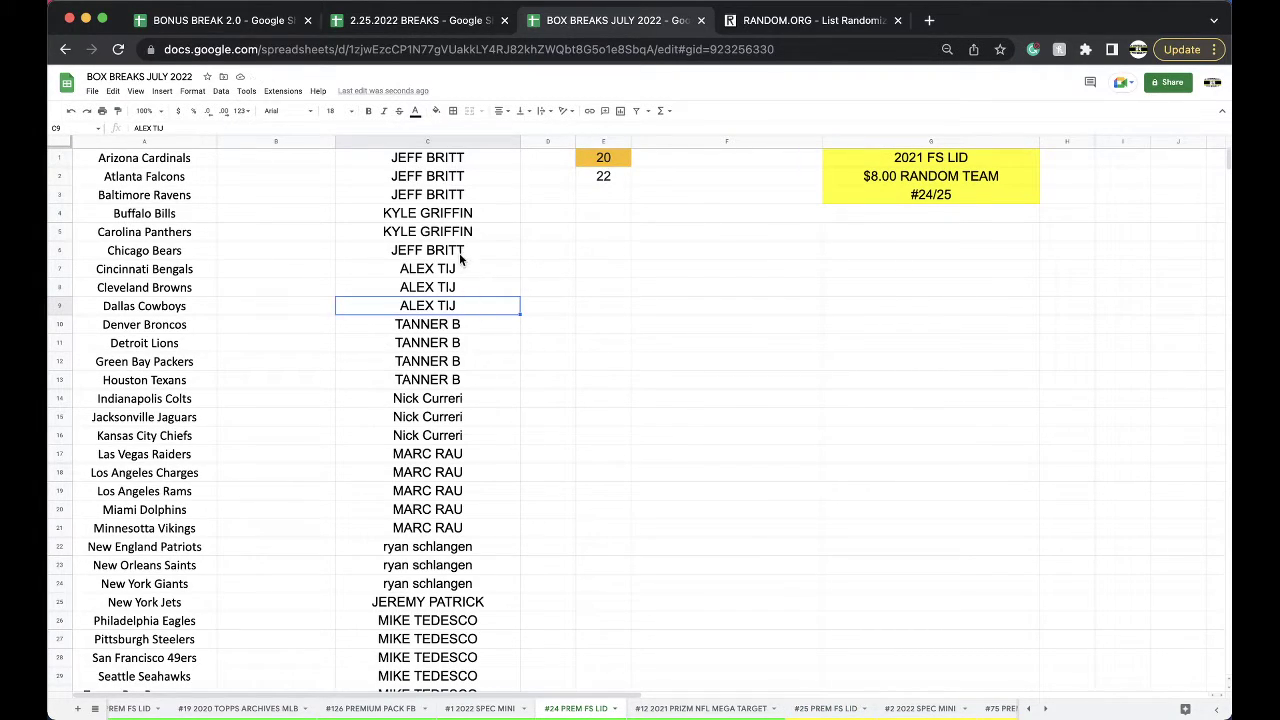
click(422, 248)
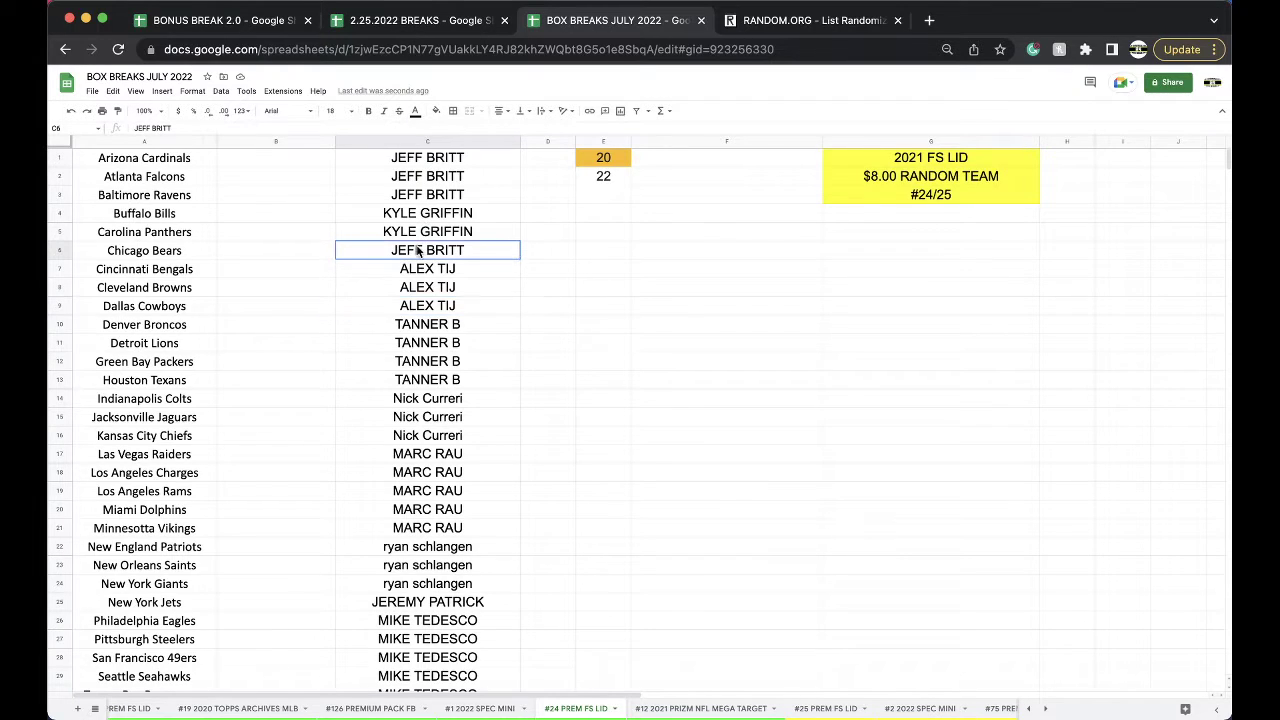
drag(427, 270, 422, 288)
scroll(428, 290, down, 2)
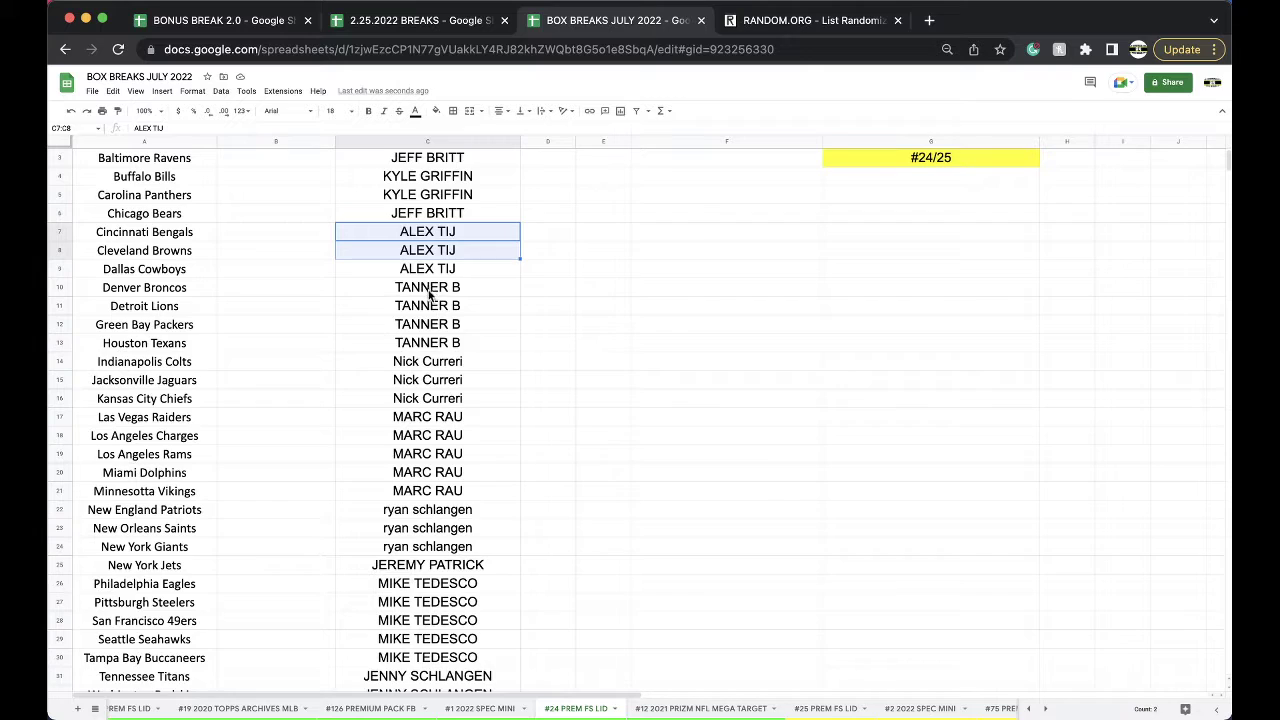
drag(428, 361, 432, 545)
scroll(432, 395, down, 2)
scroll(430, 455, down, 3)
click(430, 455)
click(428, 474)
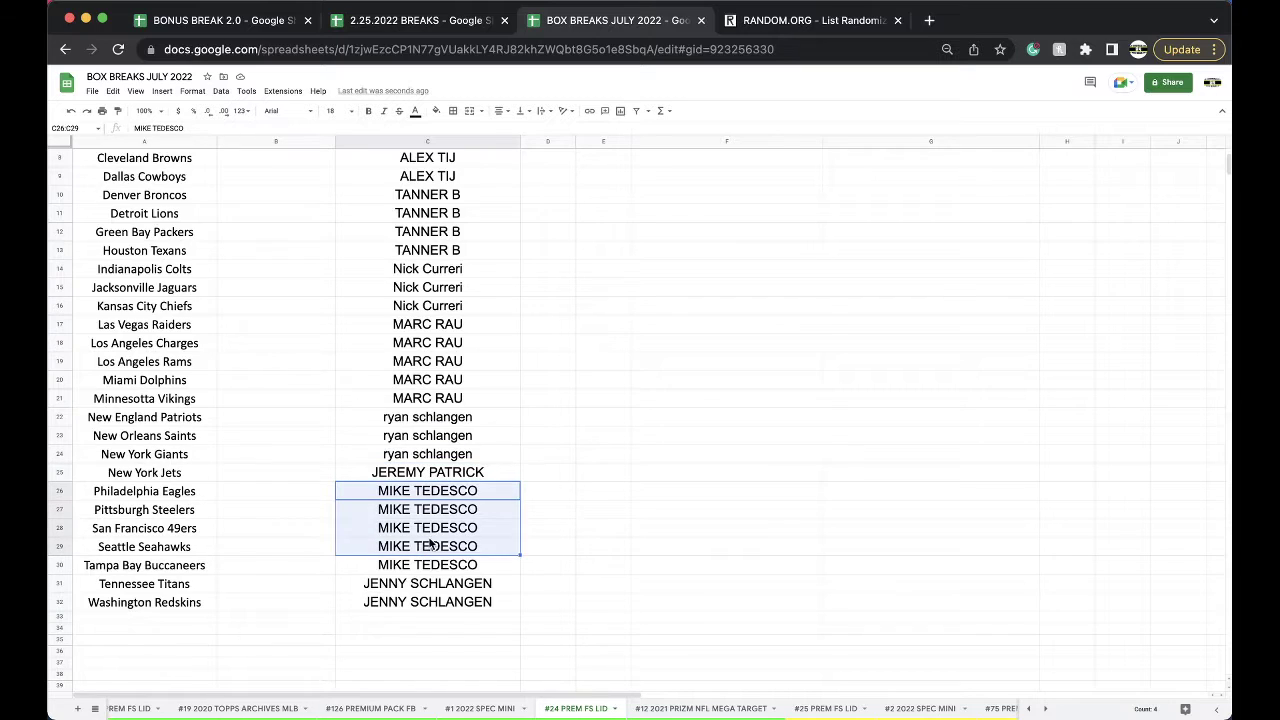
scroll(432, 545, up, 4)
click(430, 141)
key(ctrl+c)
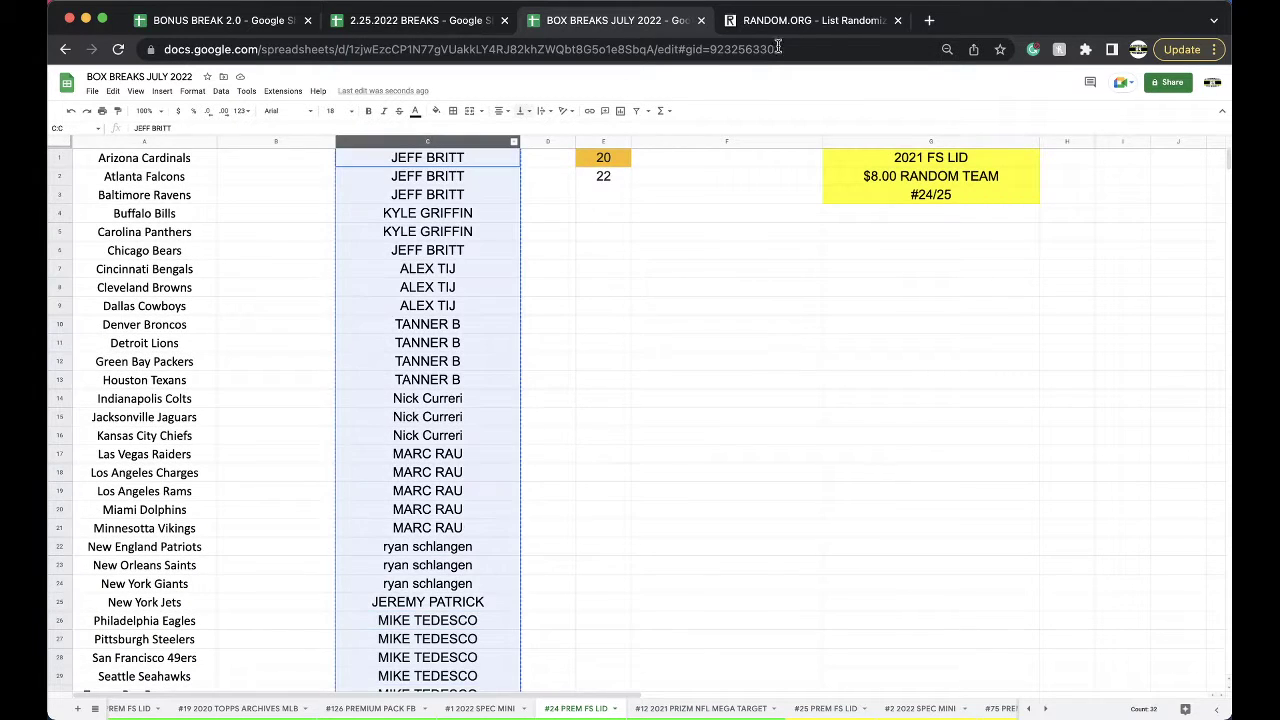
key(ctrl+Tab)
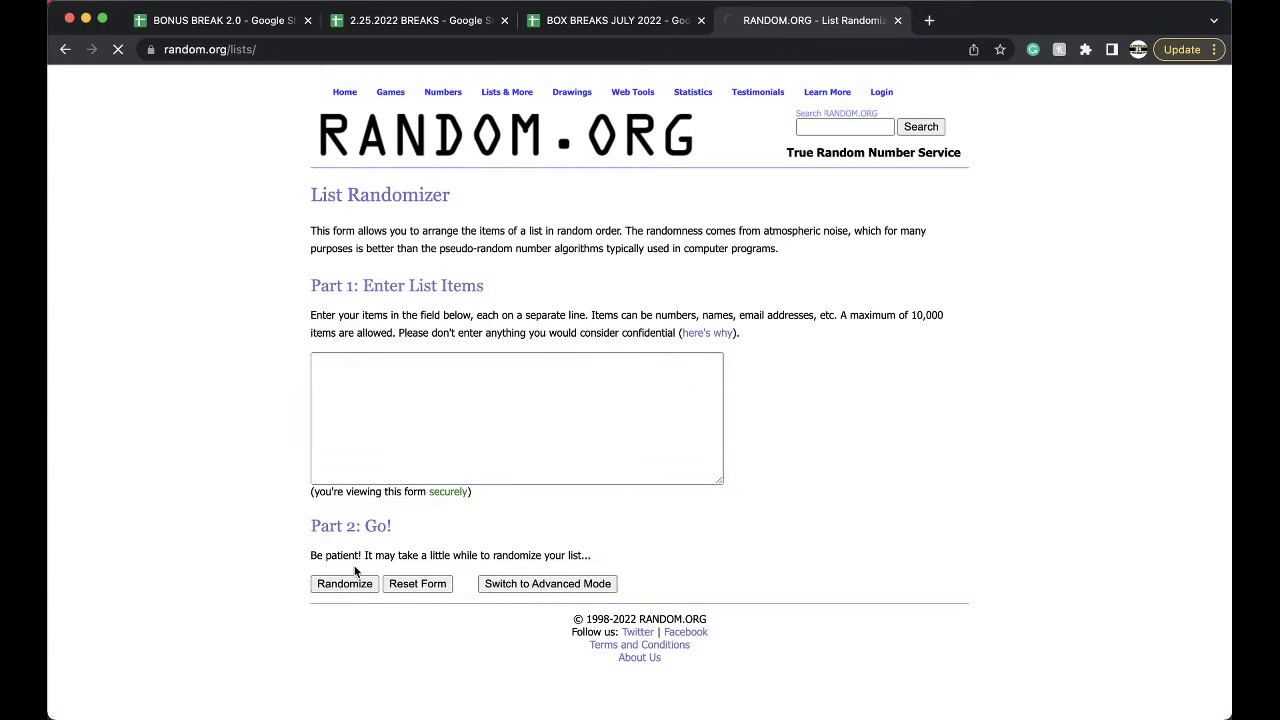
Randomize the 32 pasted buyer names on RANDOM.ORG several times.
click(338, 618)
click(340, 619)
click(337, 622)
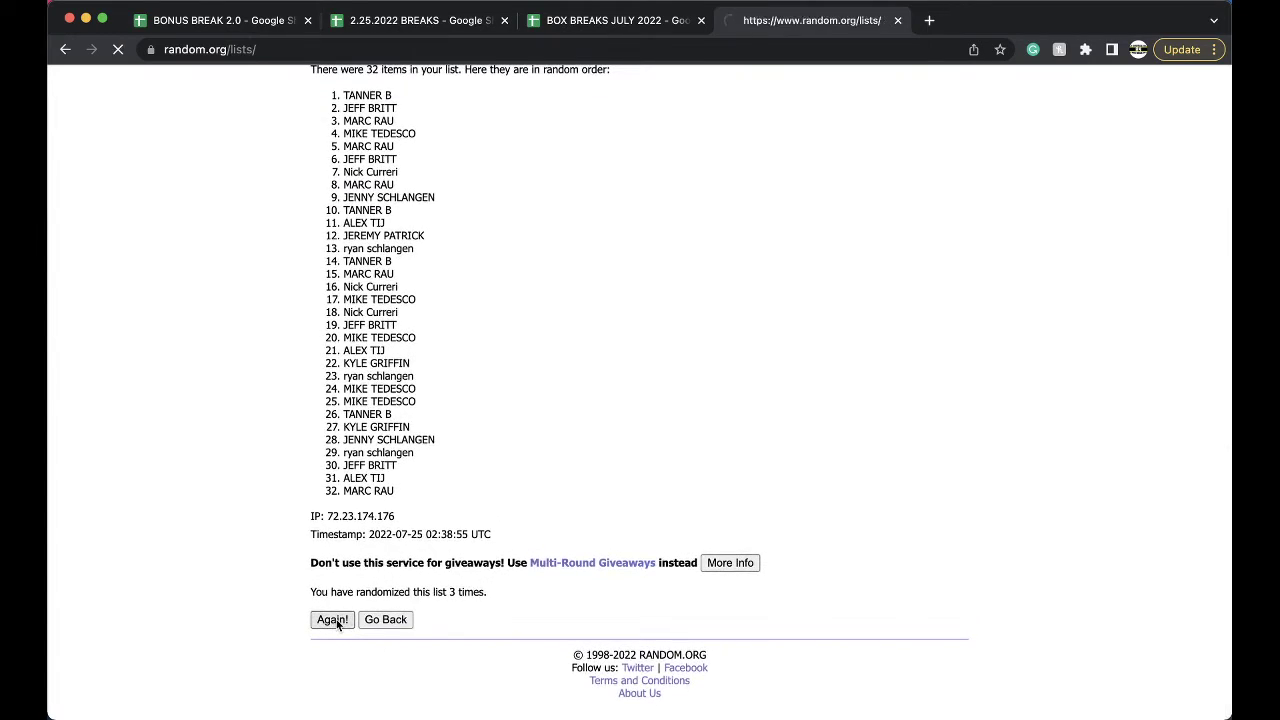
click(335, 620)
Paste the shuffled names into column B from B1 and enlarge their font size.
drag(343, 258, 434, 648)
scroll(434, 648, down, 3)
key(super+c)
click(617, 20)
click(272, 158)
key(super+v)
click(343, 108)
click(331, 249)
Sort the sheet A to Z by column B and step through the sorted buyers.
click(221, 90)
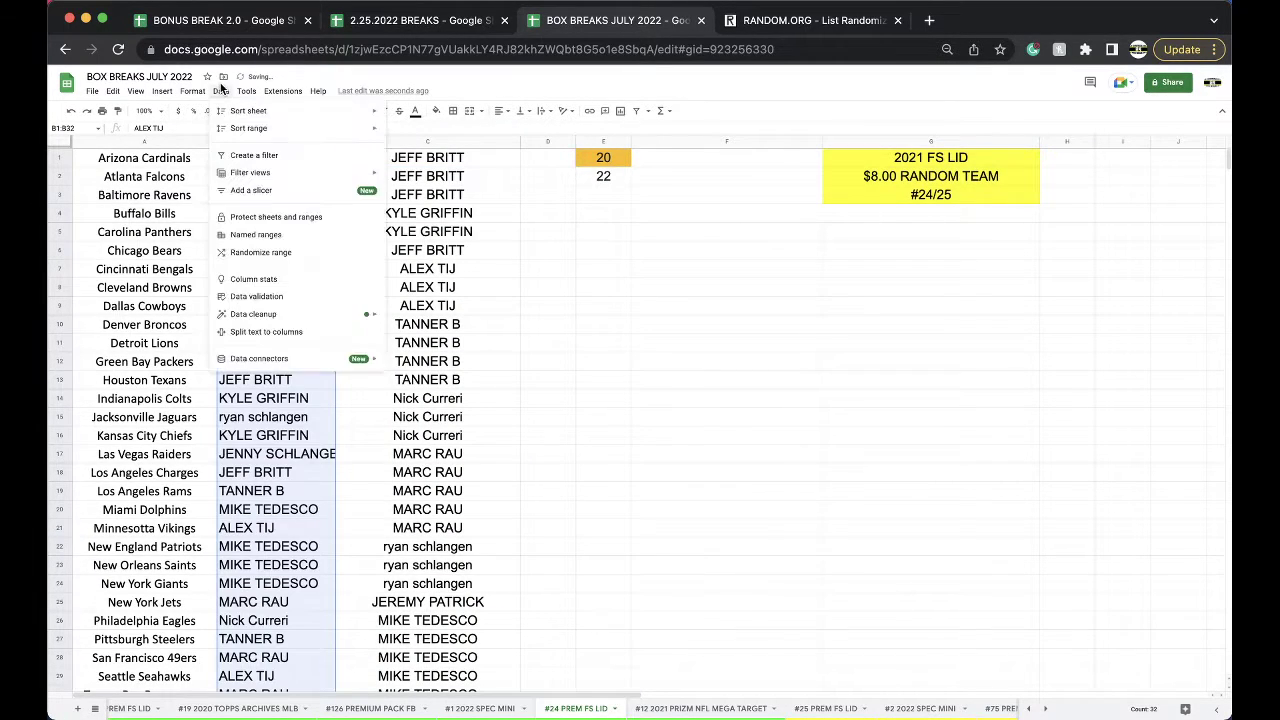
click(450, 112)
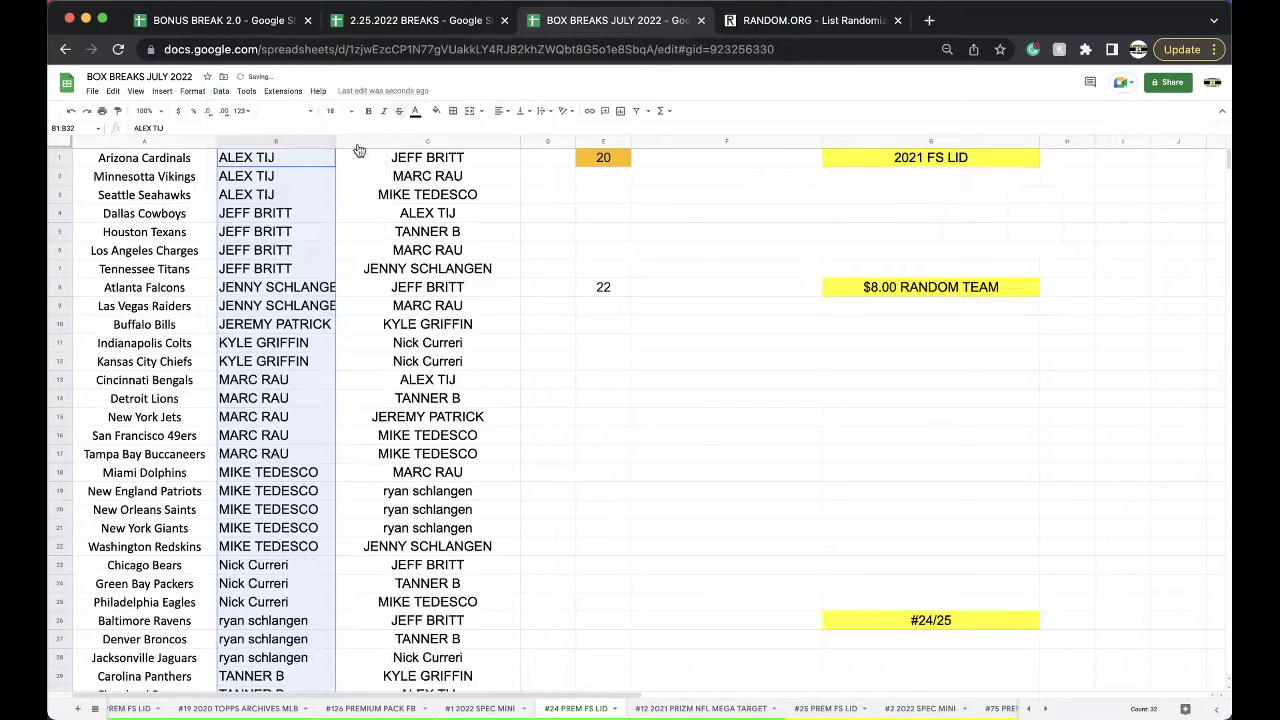
click(292, 163)
key(Down)
key(Down)
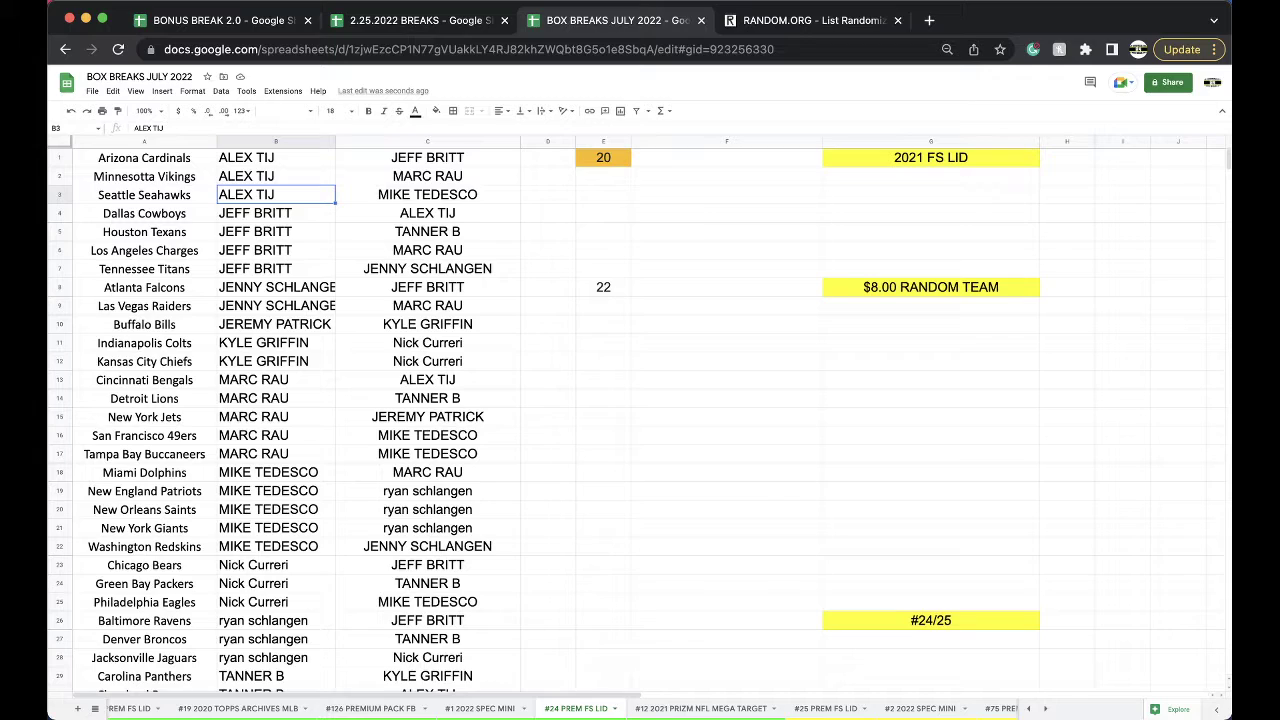
click(275, 213)
key(Down)
key(Down)
key(Down)
key(Down)
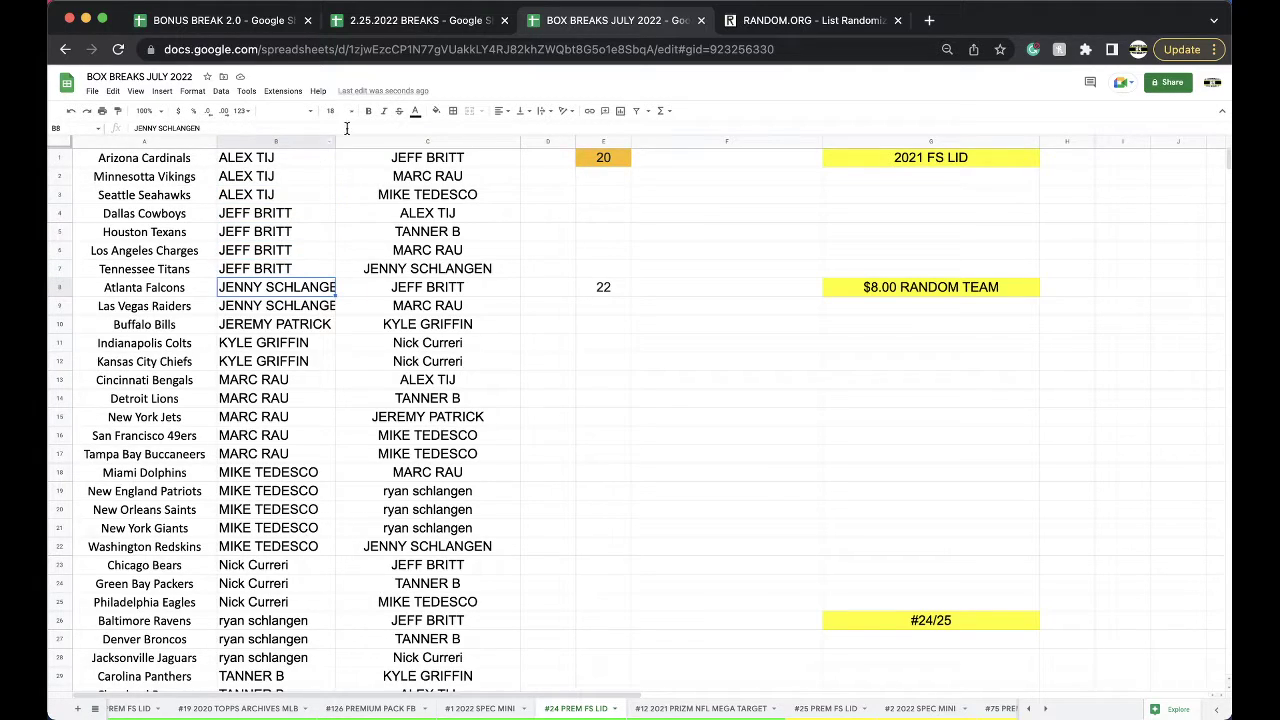
Auto-fit column B to the longest name and check each buyer's slots down to C19.
double_click(335, 141)
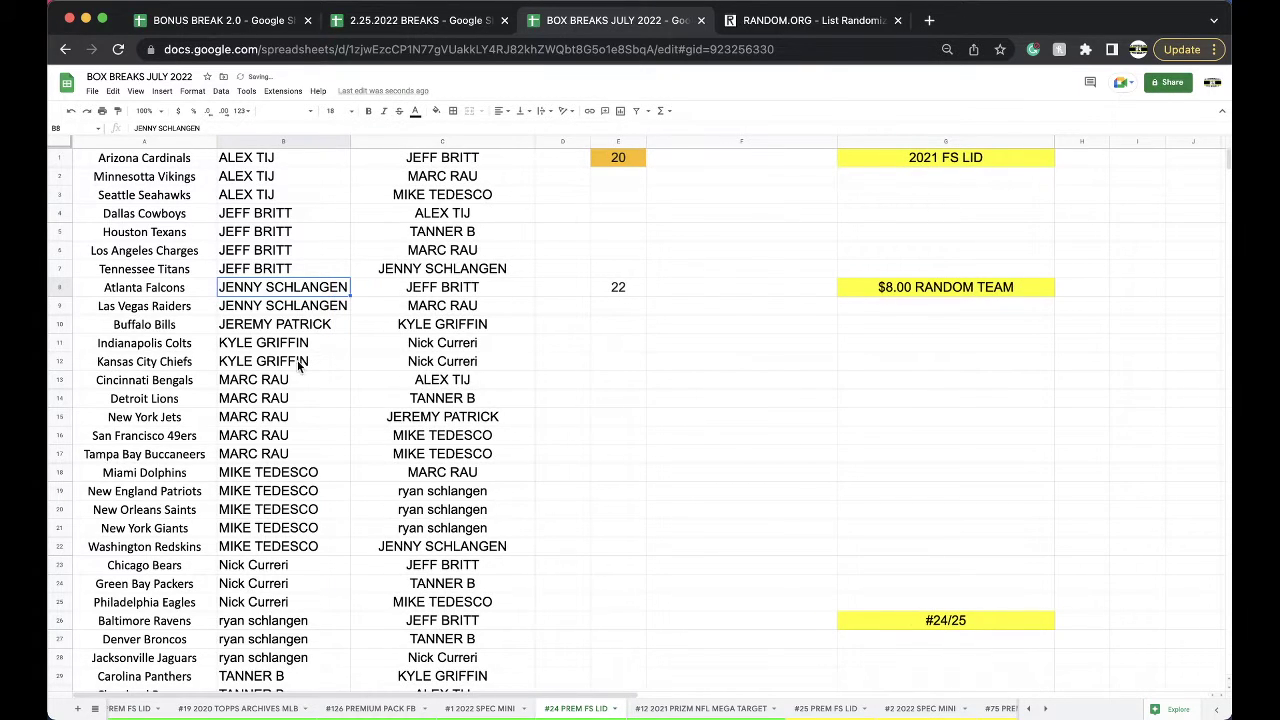
drag(284, 349, 284, 455)
scroll(279, 345, down, 2)
click(282, 346)
scroll(282, 418, down, 3)
scroll(290, 421, down, 3)
drag(282, 400, 275, 496)
scroll(281, 425, down, 2)
scroll(277, 447, down, 1)
scroll(330, 450, up, 8)
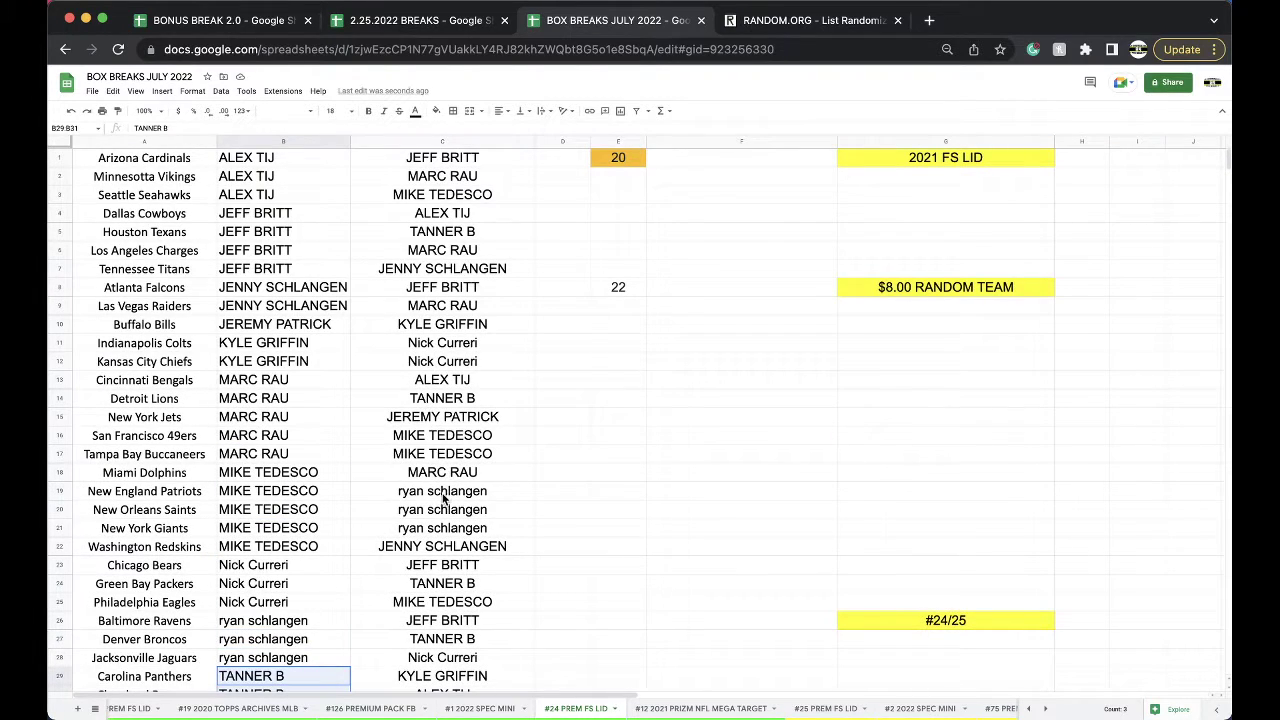
click(443, 497)
click(752, 710)
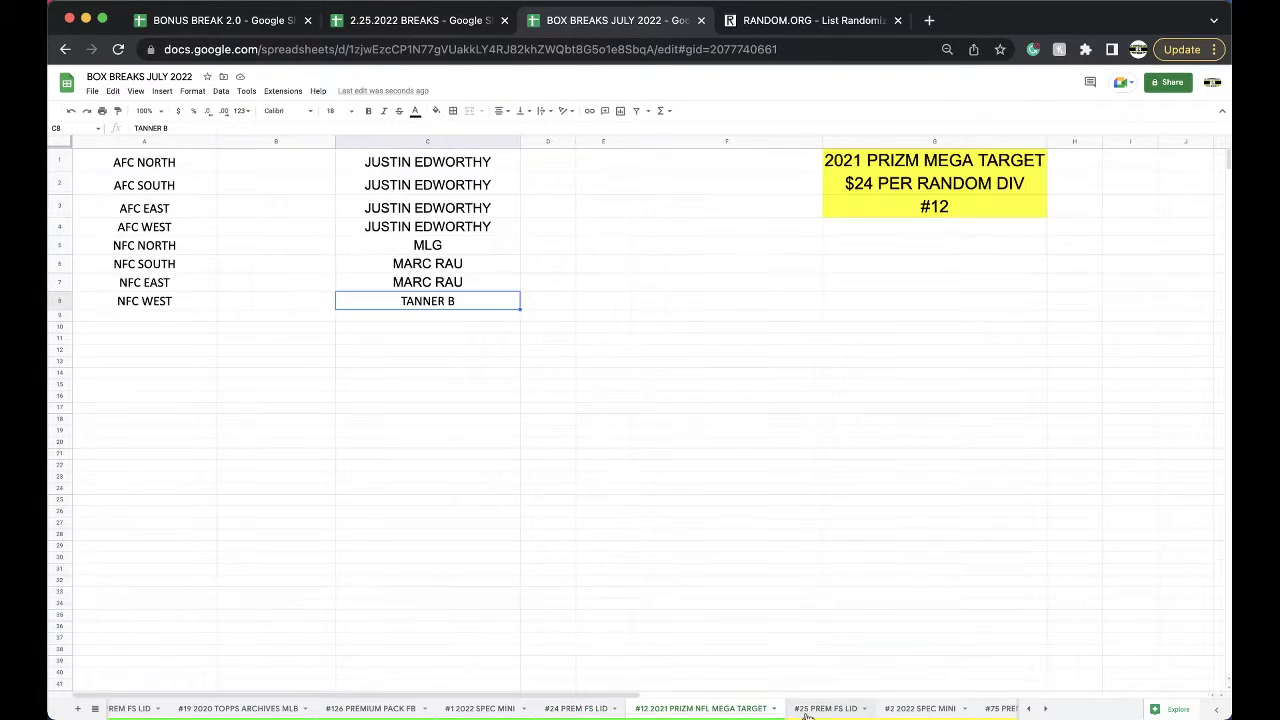
Paste the copied buyer's name into empty slots C17 and C18 on #25 PREM FS LID.
click(826, 709)
click(437, 455)
key(ctrl+v)
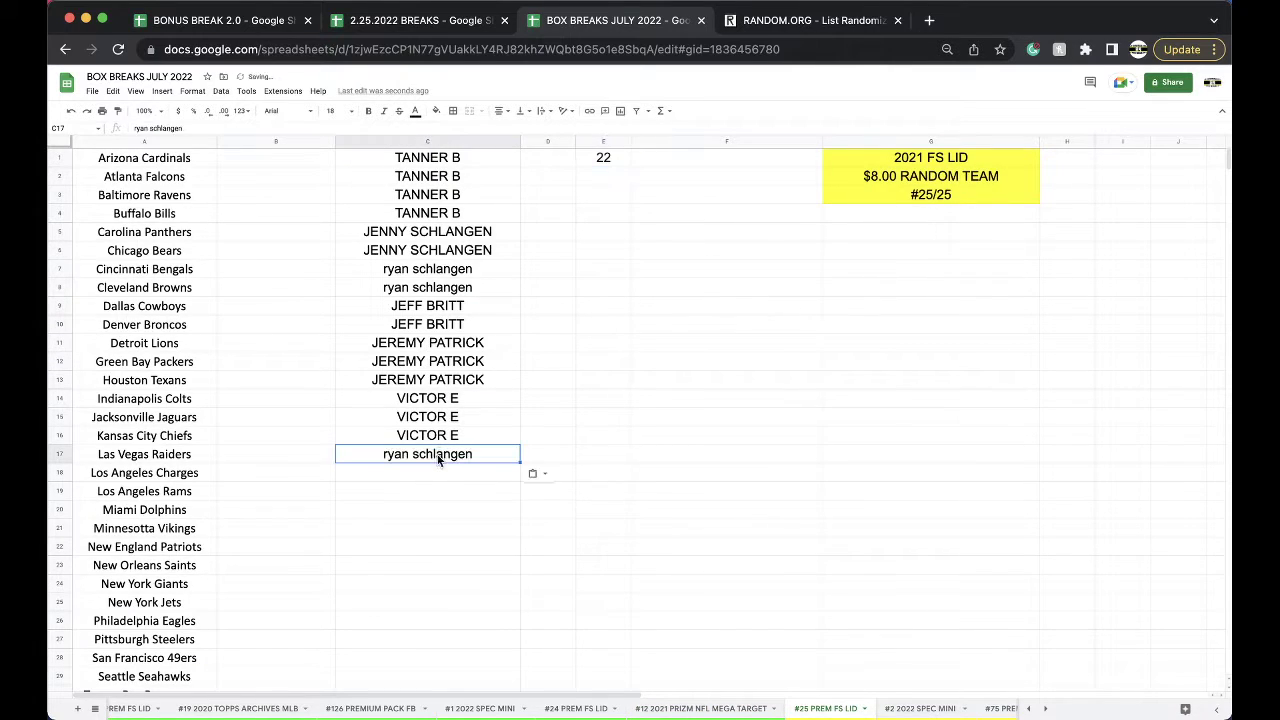
click(429, 472)
key(ctrl+v)
Look over the #1 2022 SPEC MINI and neighbouring sheets.
click(491, 710)
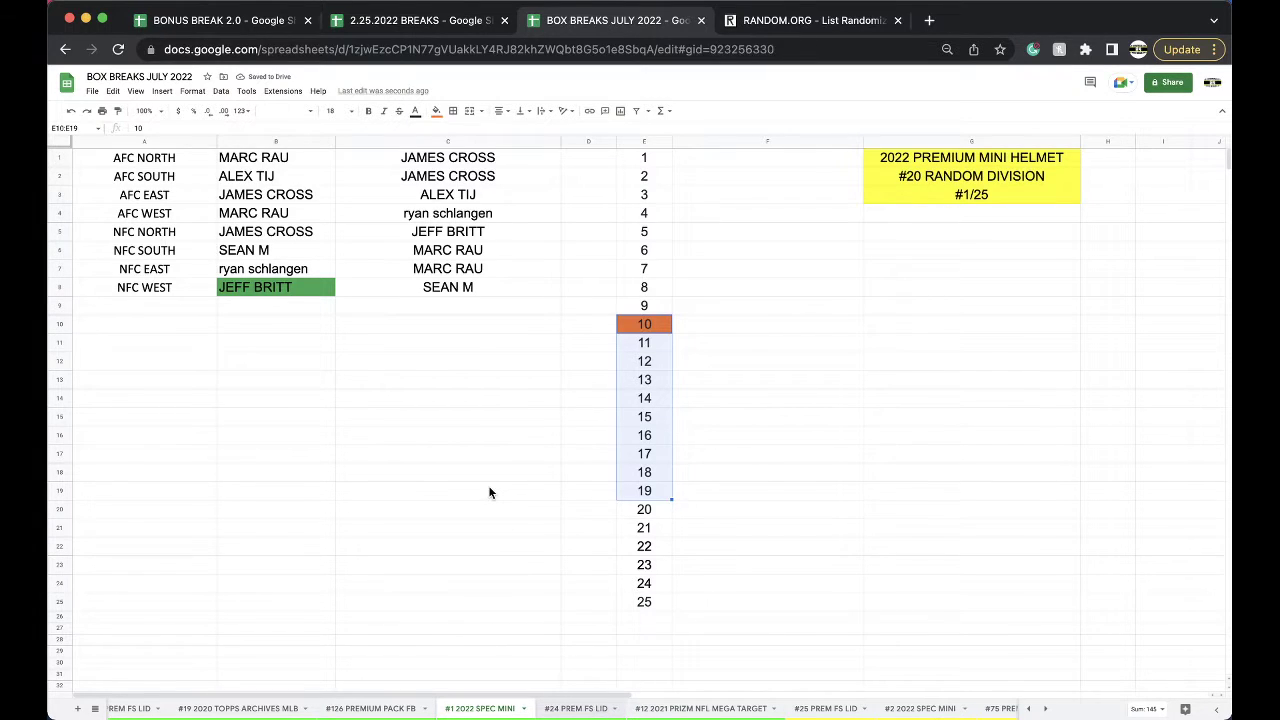
key(alt+Down)
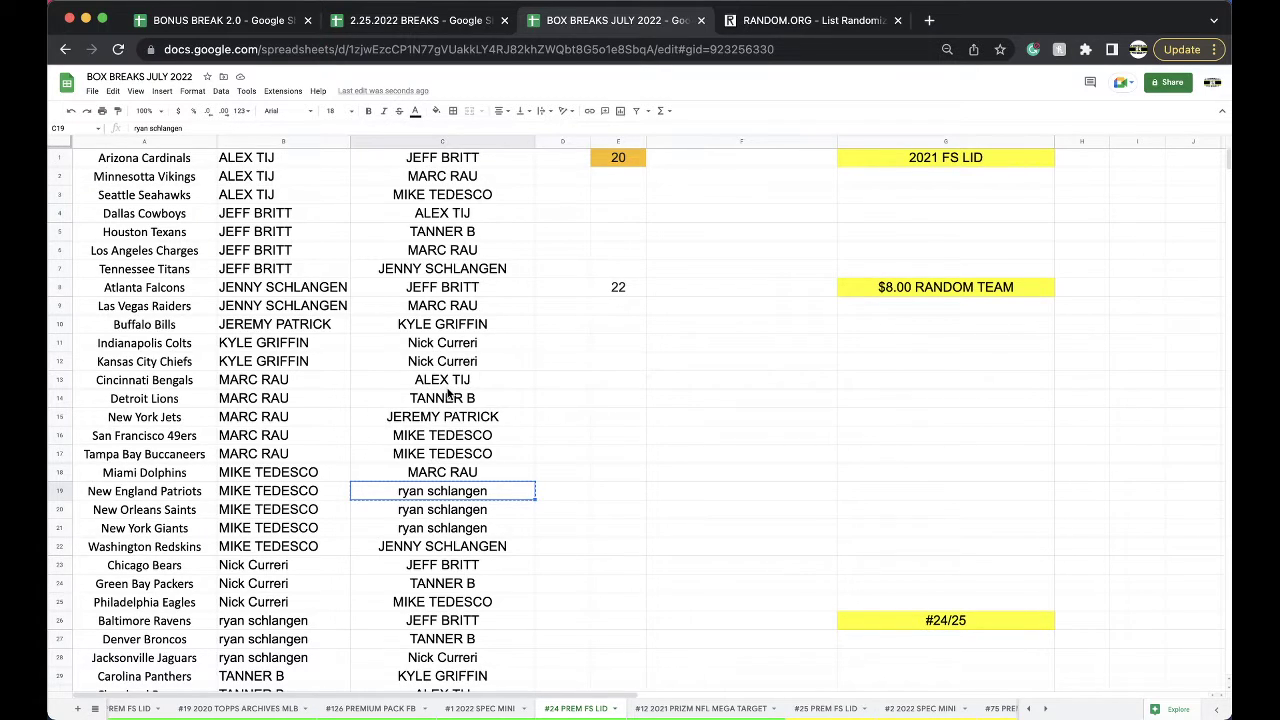
scroll(638, 710, right, 5)
scroll(643, 707, right, 2)
On #17 2020 PANINI MOSIAC MEGA, enter the buyer's name in C6 and fill it through C10.
click(740, 708)
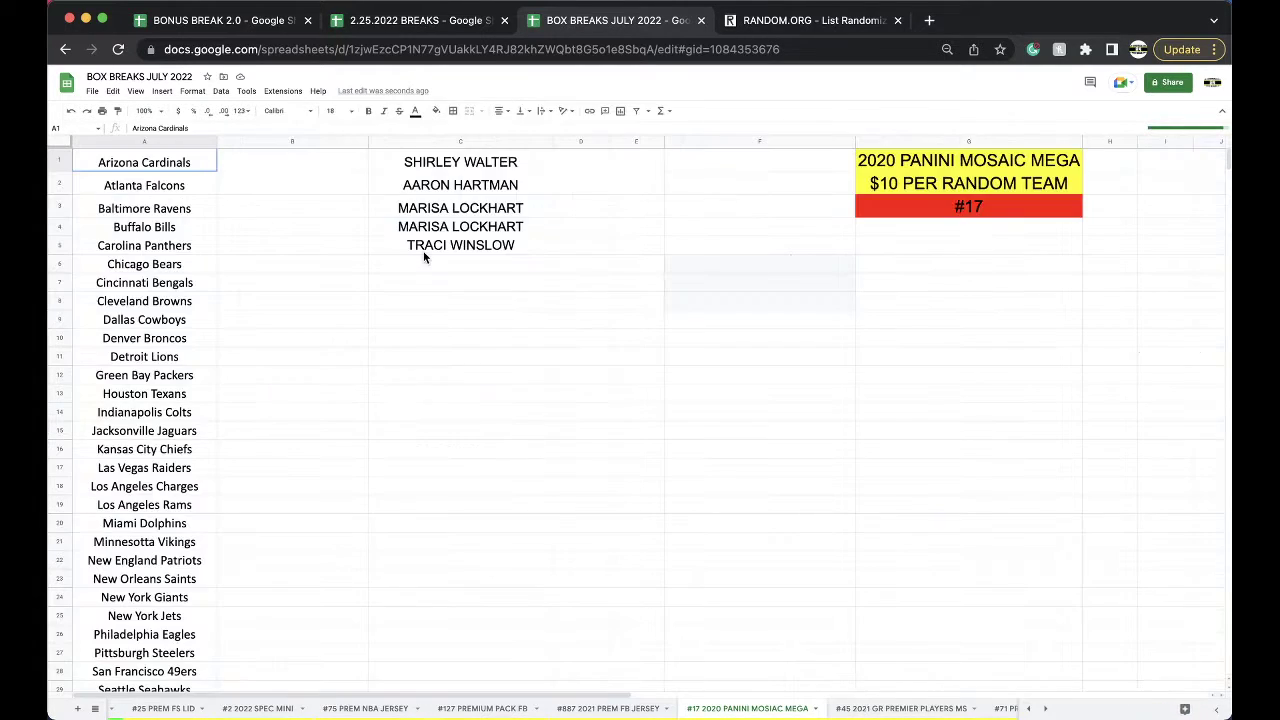
click(424, 262)
key(Return)
key(ctrl+v)
key(Down)
key(ctrl+v)
key(Down)
key(ctrl+v)
key(Down)
key(ctrl+v)
Copy the five buyer entries and open #28 GR VALUE MS PACK in 2.25.2022 BREAKS.
drag(434, 266, 446, 339)
key(cmd+c)
scroll(763, 714, right, 4)
scroll(740, 713, left, 5)
scroll(688, 712, left, 6)
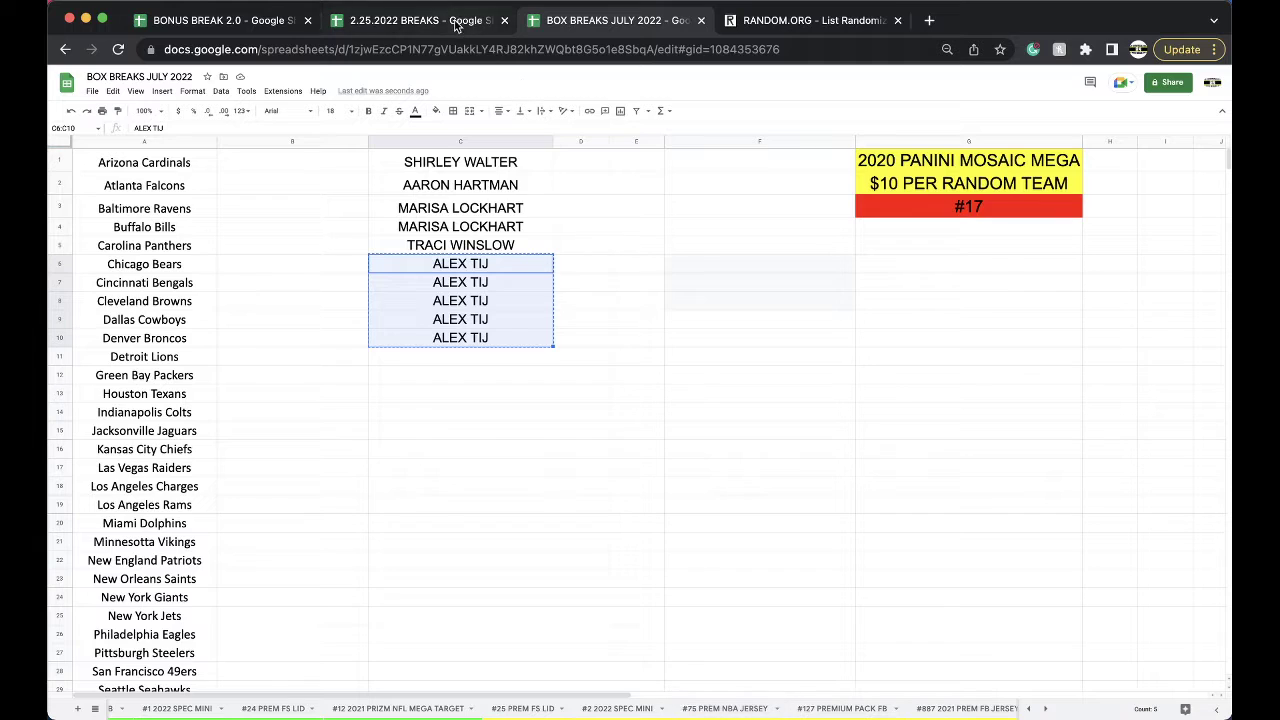
click(455, 21)
scroll(675, 713, right, 4)
click(676, 710)
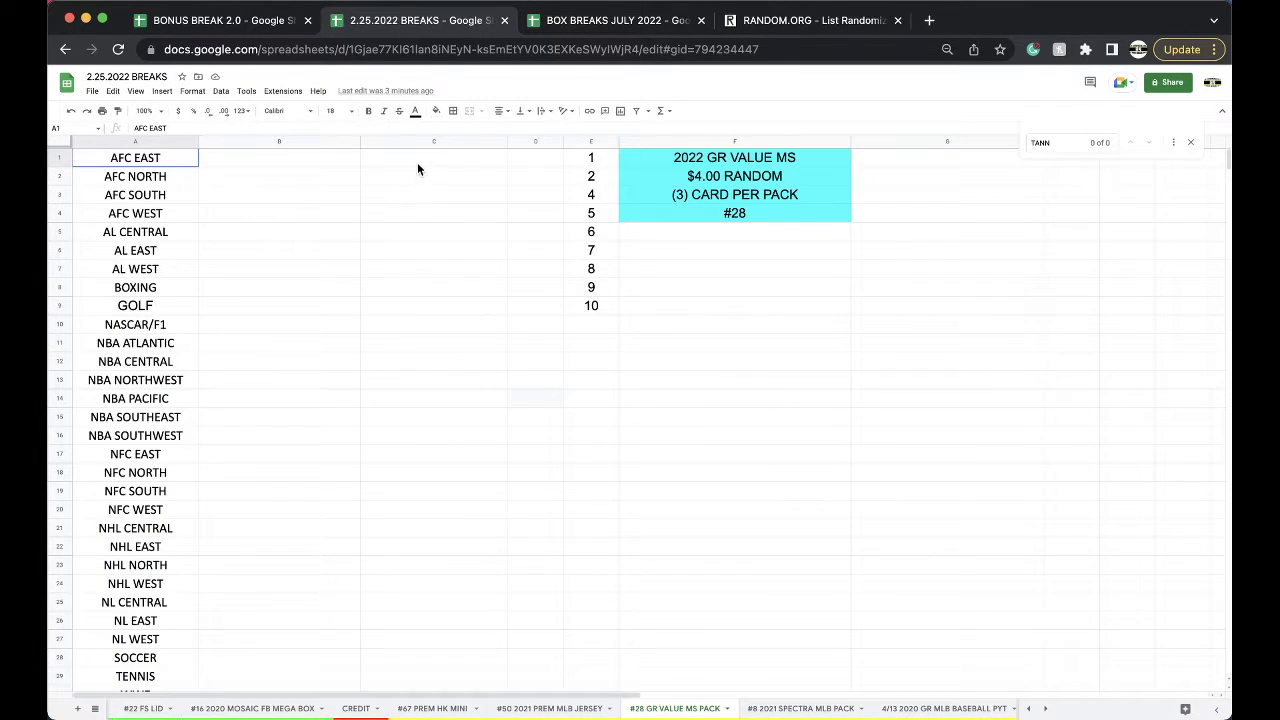
Paste the buyer's name into division slots C1 through C8 on #28 GR VALUE MS PACK.
drag(416, 157, 437, 290)
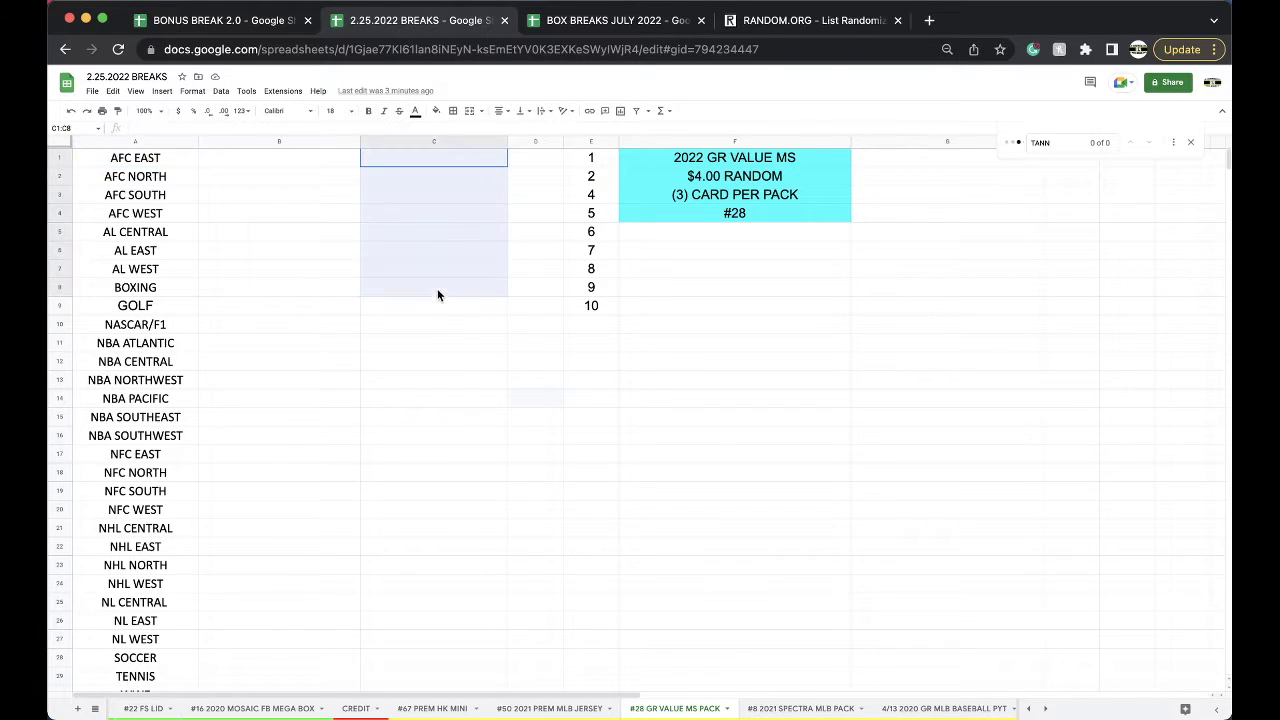
key(cmd+v)
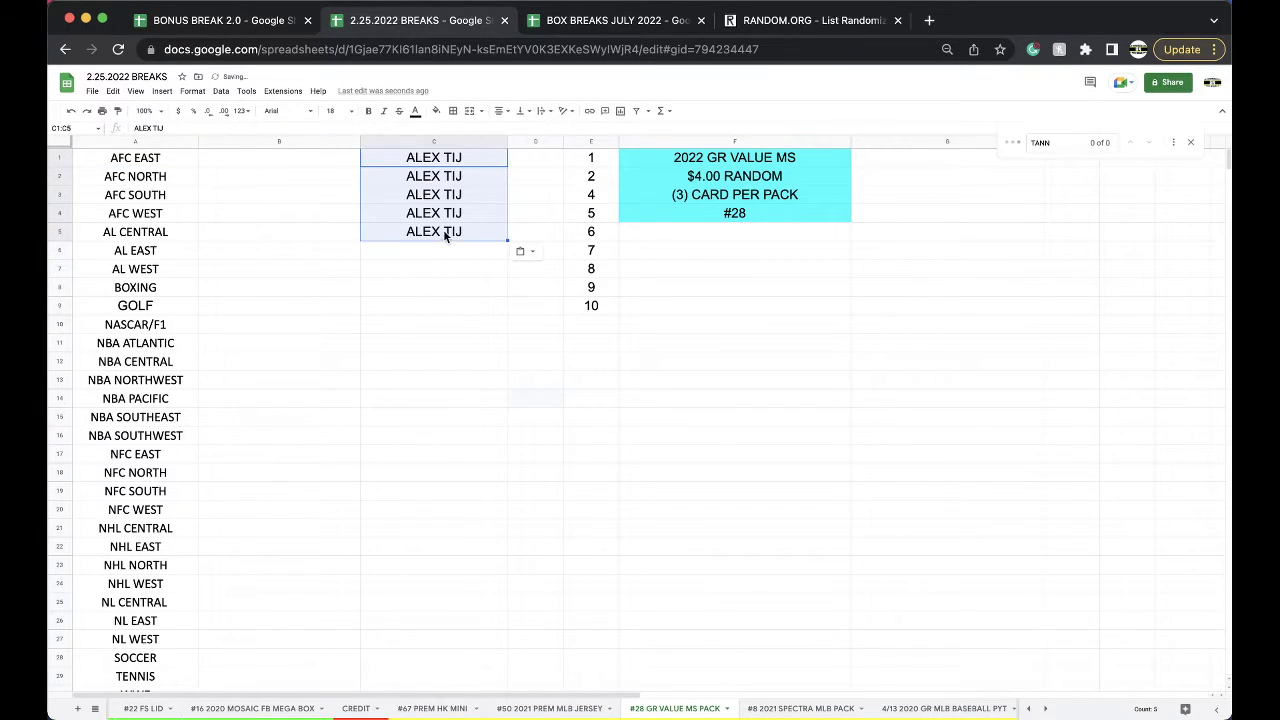
click(446, 230)
click(432, 255)
key(cmd+v)
click(420, 270)
key(cmd+v)
click(412, 287)
key(cmd+v)
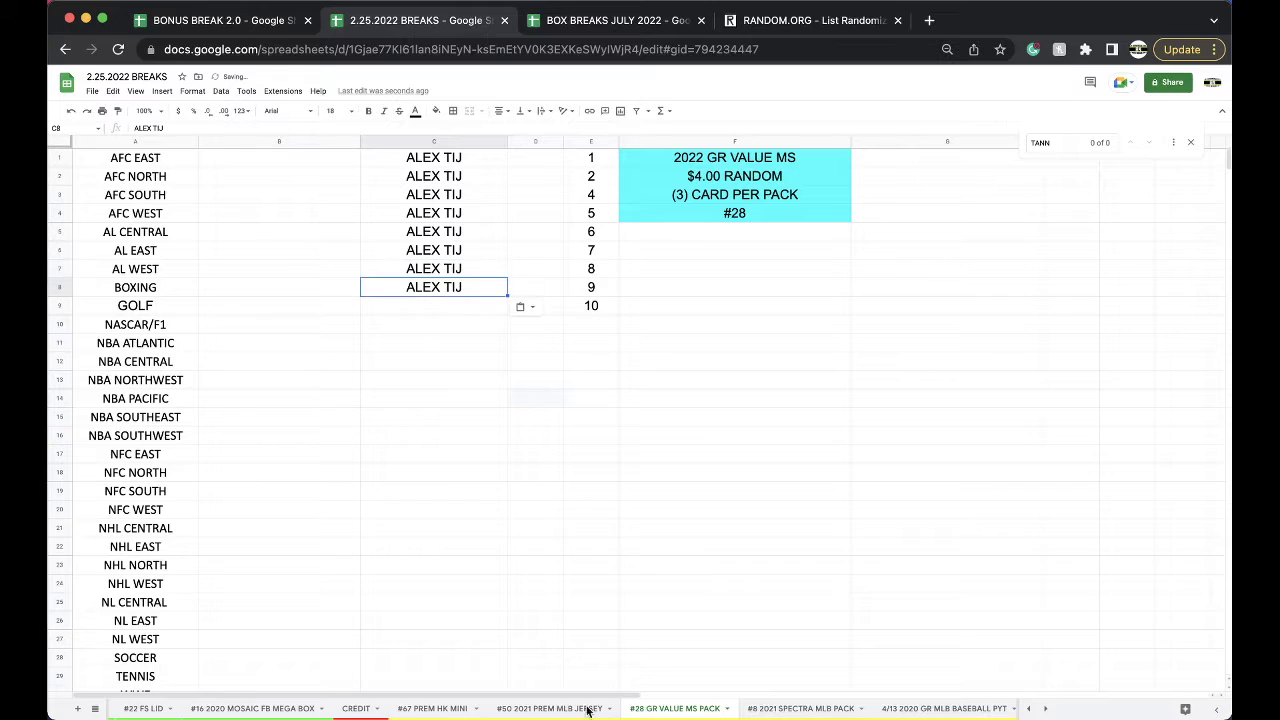
Move the #28 GR VALUE MS PACK and 2020 SELECT #22 sheets next to CREDIT.
drag(705, 712, 447, 712)
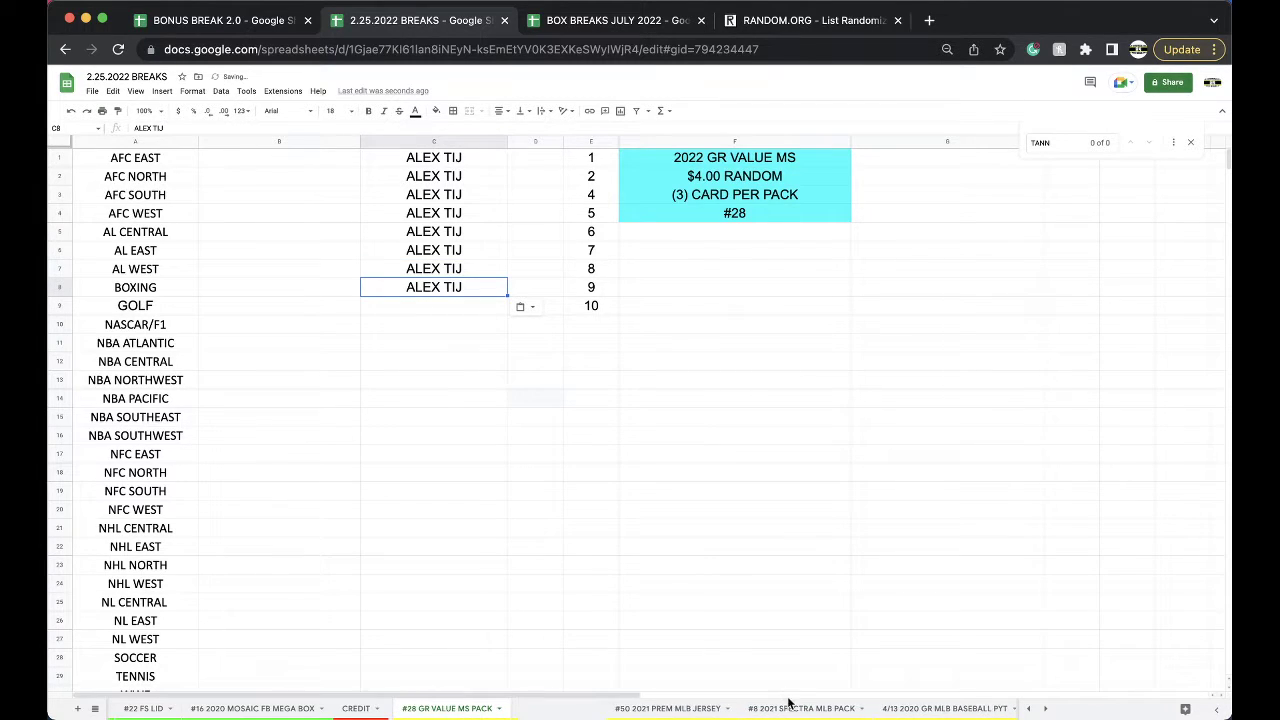
scroll(800, 712, right, 5)
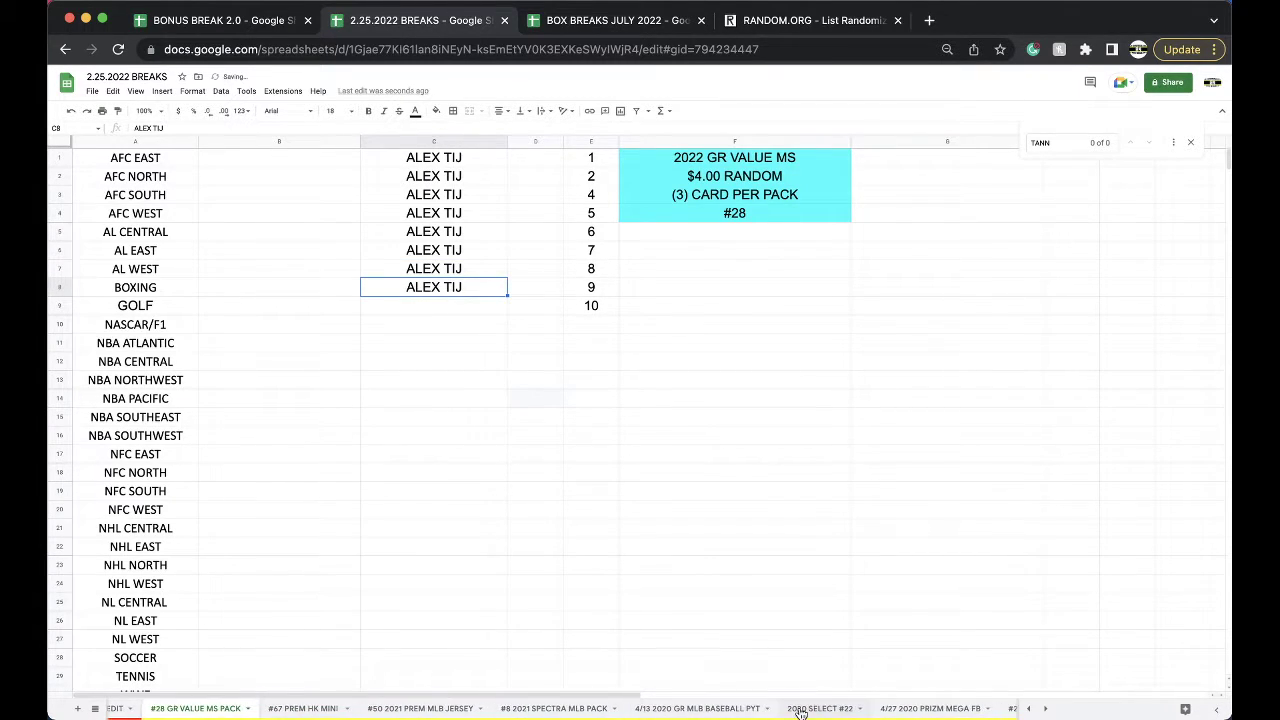
drag(800, 712, 272, 710)
Paste the buyer's name into C14 through C18 on 2020 SELECT #22.
click(438, 411)
key(super+v)
click(430, 433)
key(super+v)
click(424, 449)
key(super+v)
click(415, 467)
key(super+v)
click(408, 486)
key(super+v)
click(375, 708)
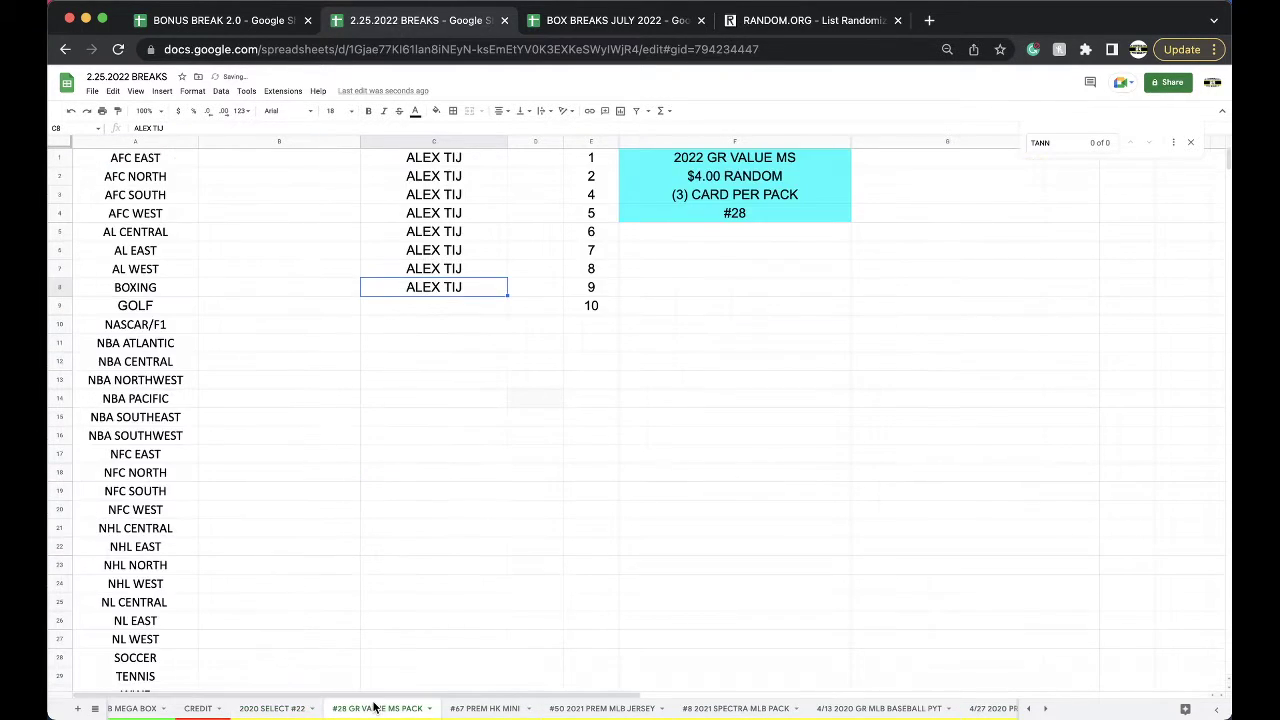
click(484, 708)
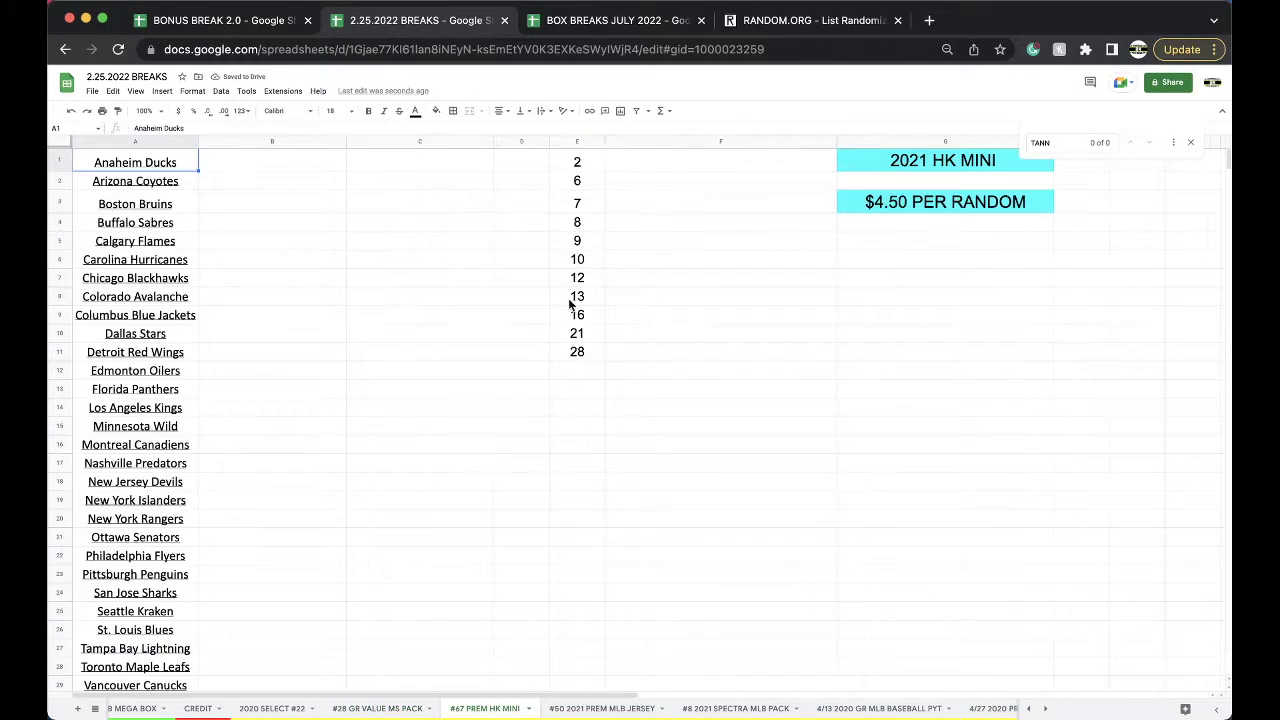
Show the #24 PREM FS LID sheet of BOX BREAKS JULY 2022.
click(580, 30)
click(282, 708)
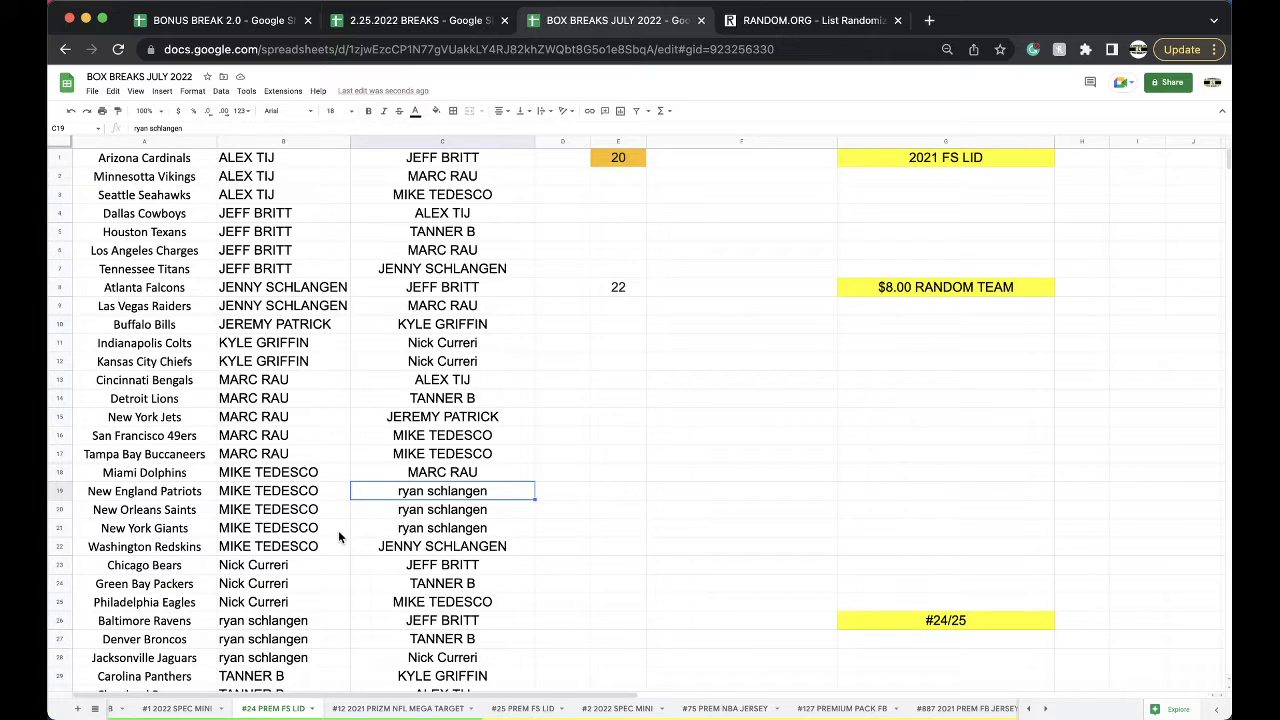
Find the buyer on the CREDIT sheet and change their C36 adjustment from -$24.00 to -$28.00.
click(390, 20)
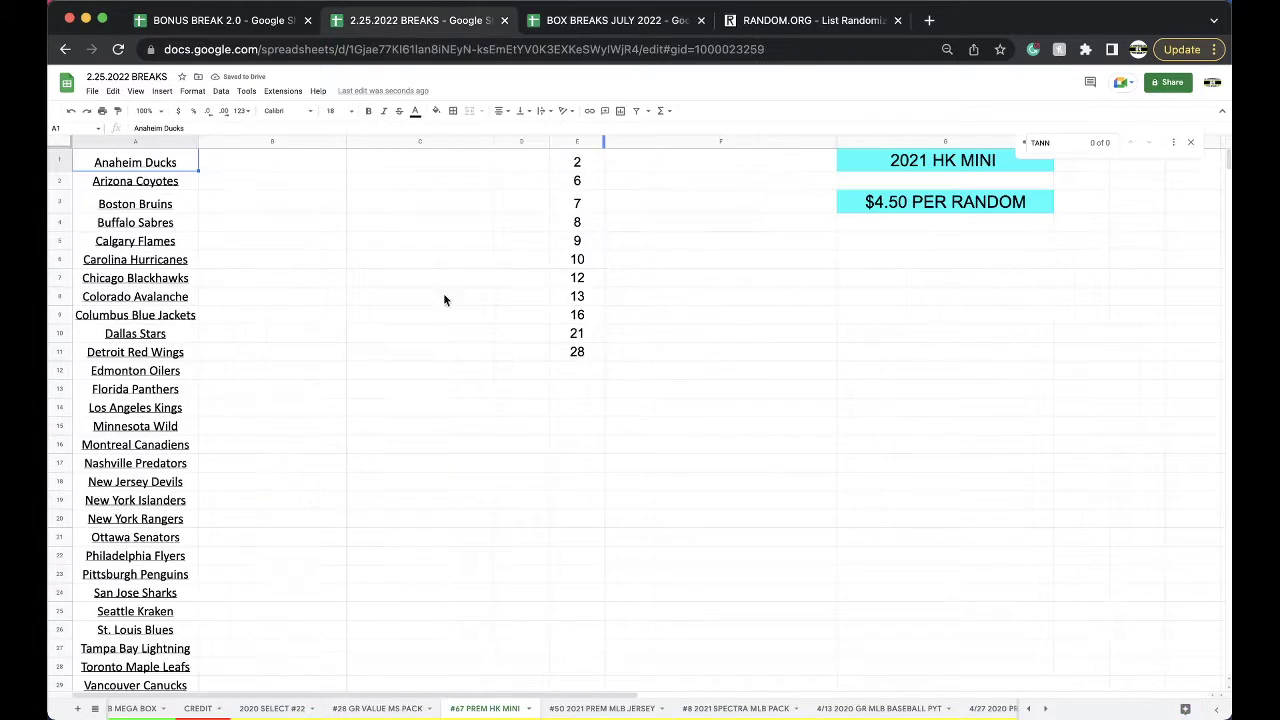
click(226, 712)
key(ctrl+f)
text(JEREM)
scroll(486, 443, up, 1)
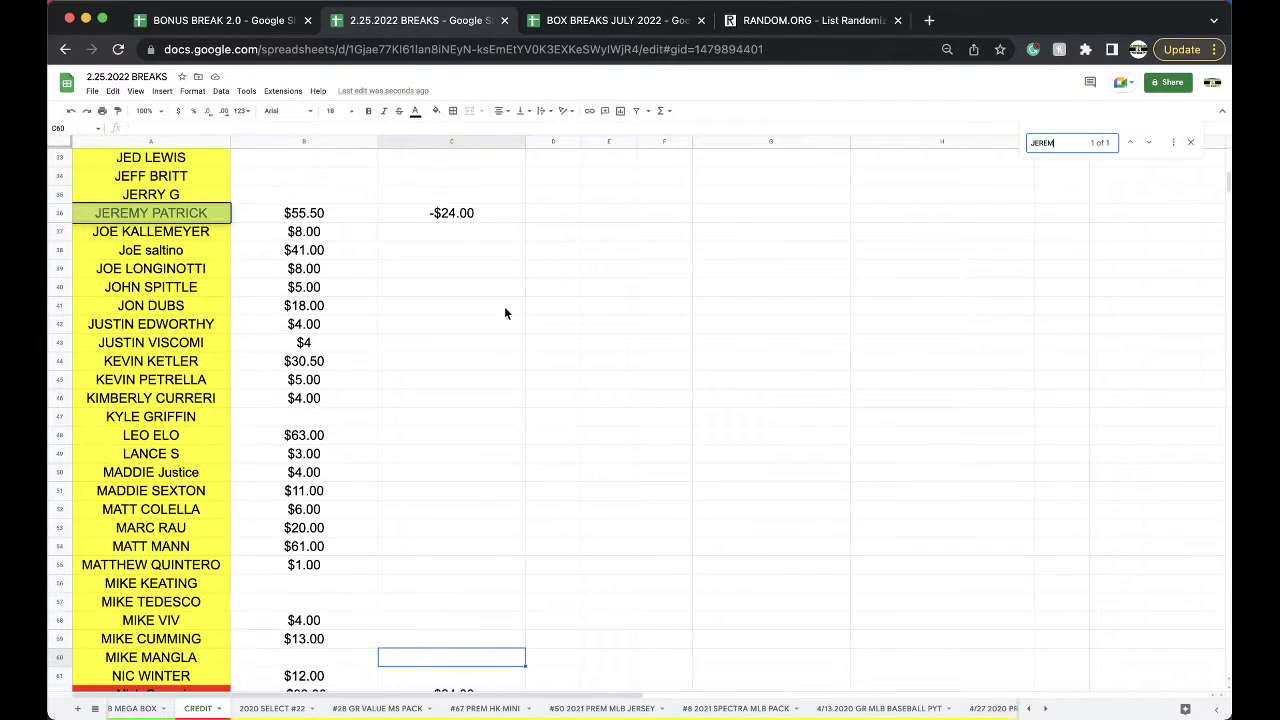
click(463, 216)
text(-$28)
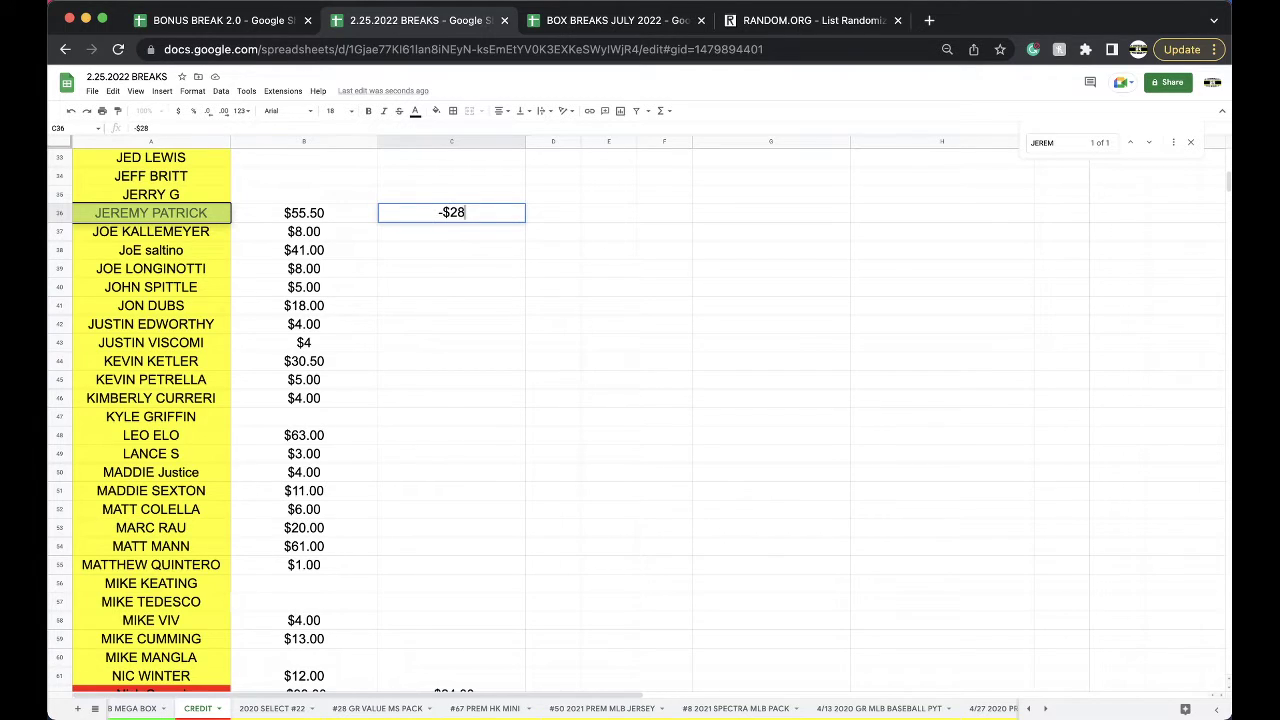
click(175, 218)
click(556, 22)
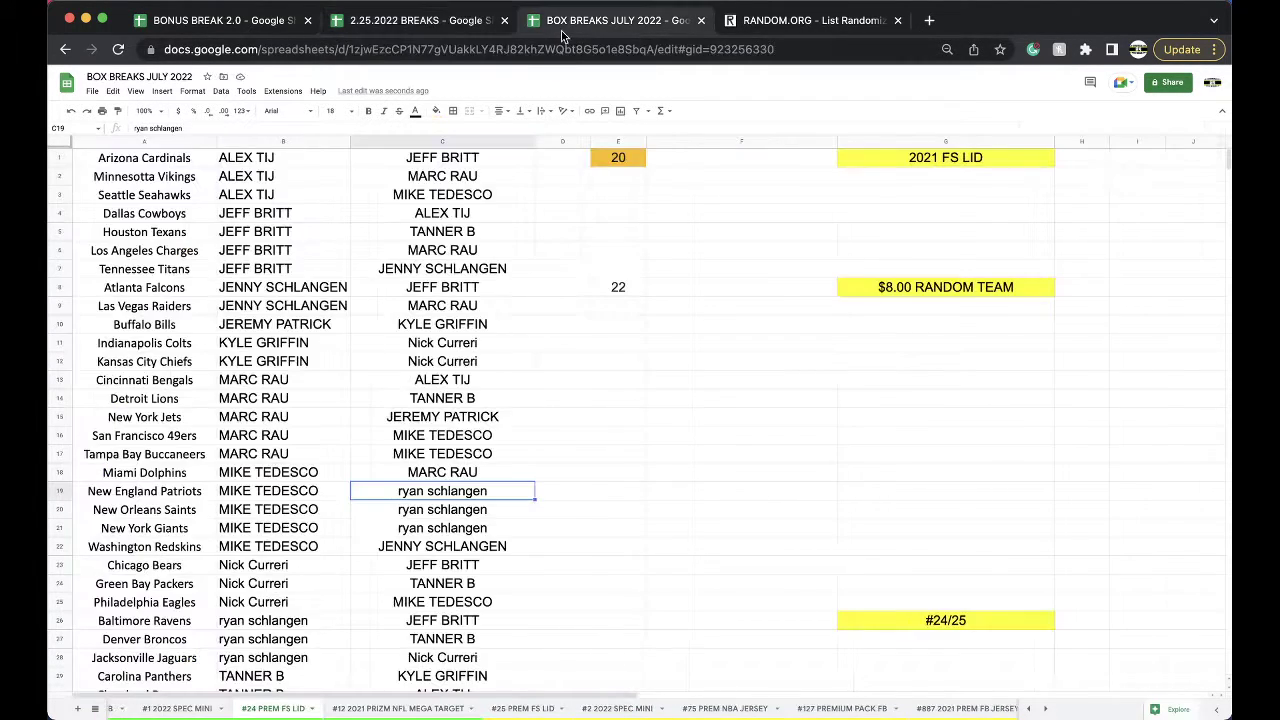
click(440, 22)
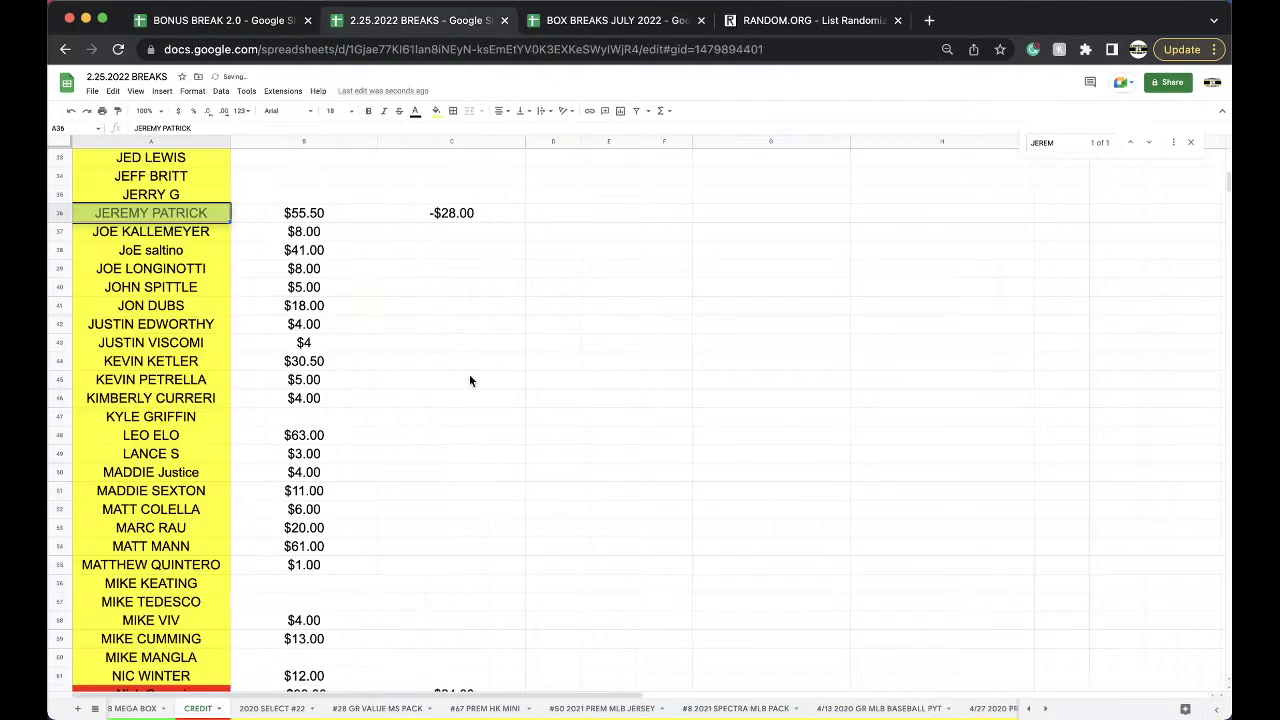
click(397, 710)
Paste the buyer's name into GOLF slot C9 as values only, without the green fill.
click(439, 304)
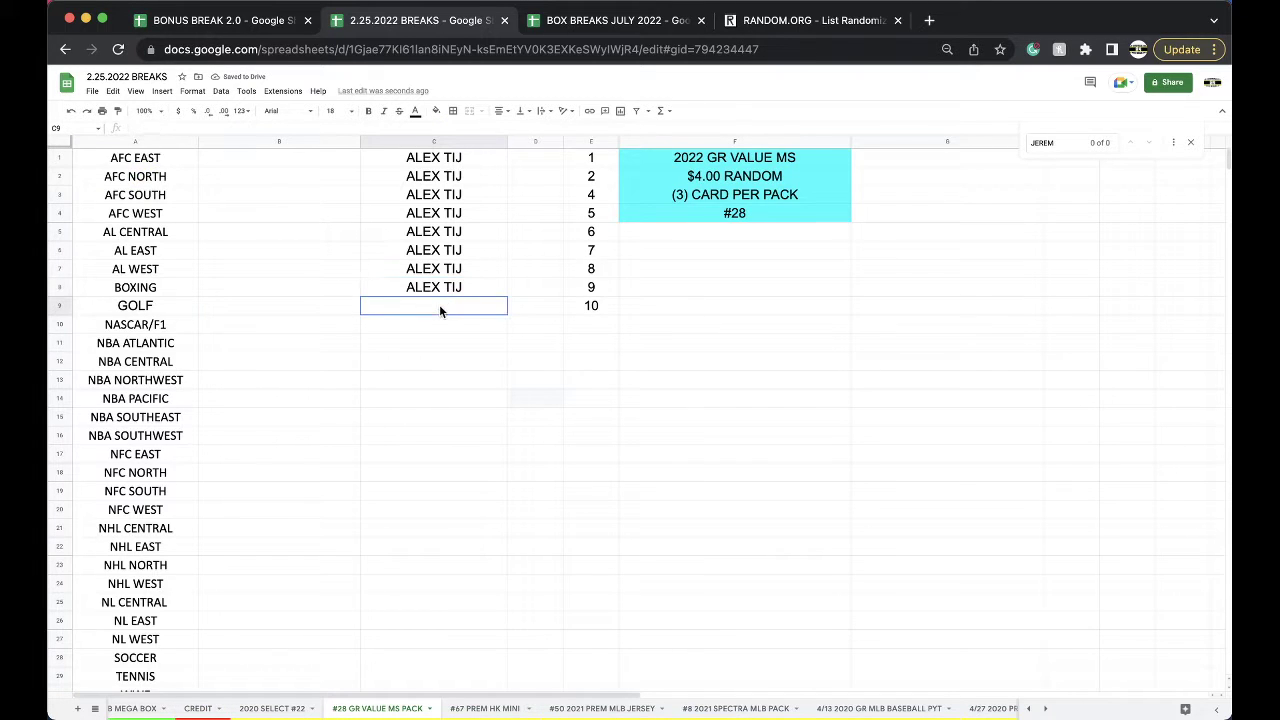
key(super+v)
click(520, 328)
click(561, 346)
click(491, 356)
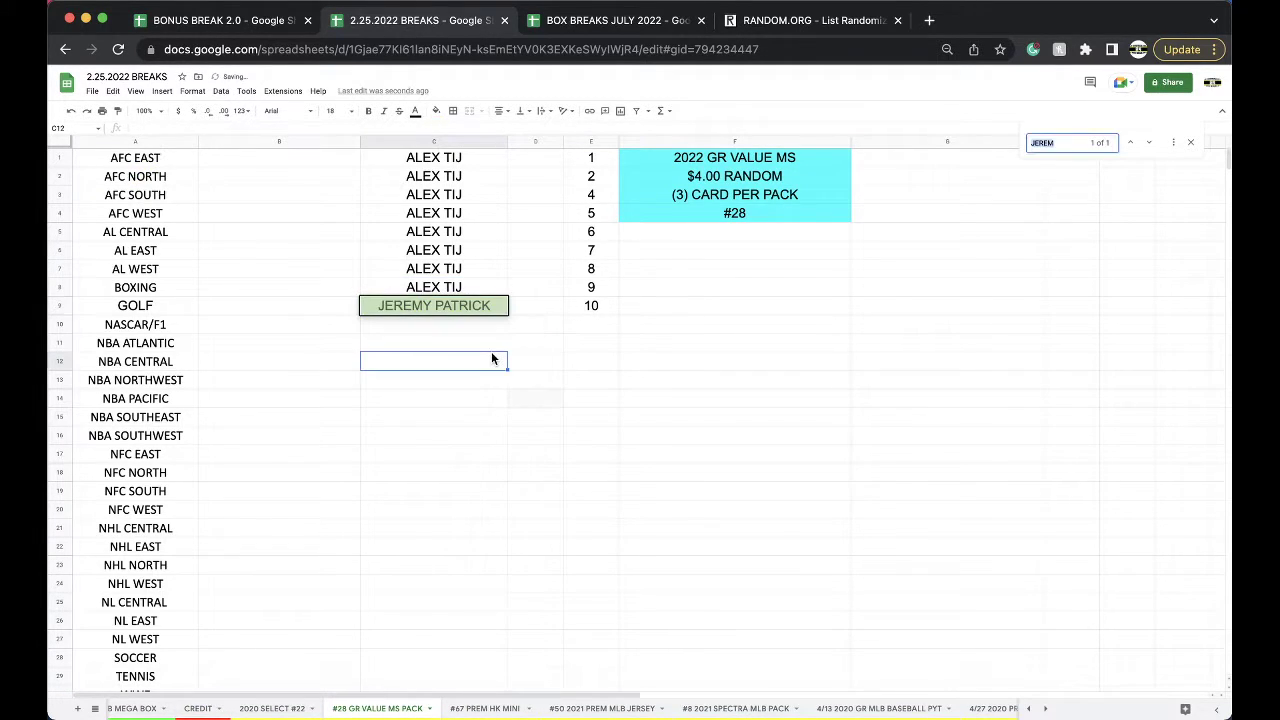
click(638, 24)
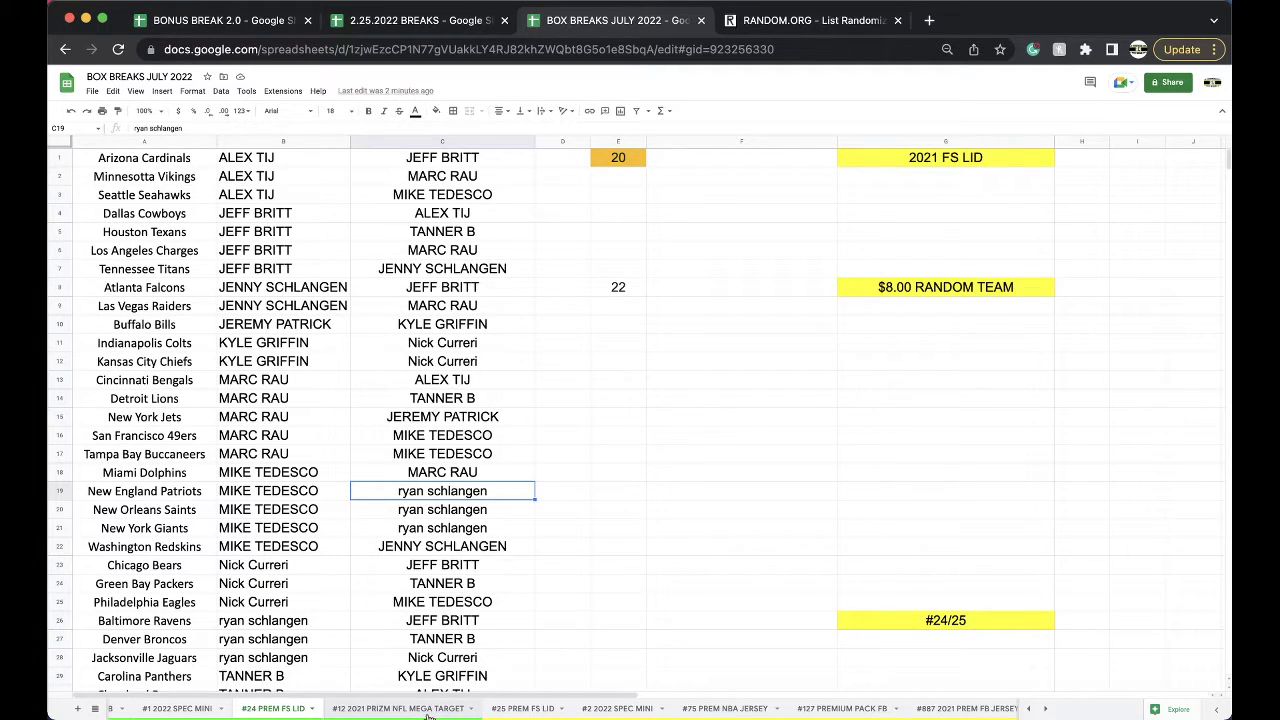
Look over the #25 PREM FS LID and #12 2021 PRIZM NFL MEGA TARGET break sheets.
scroll(380, 714, left, 5)
scroll(380, 714, left, 5)
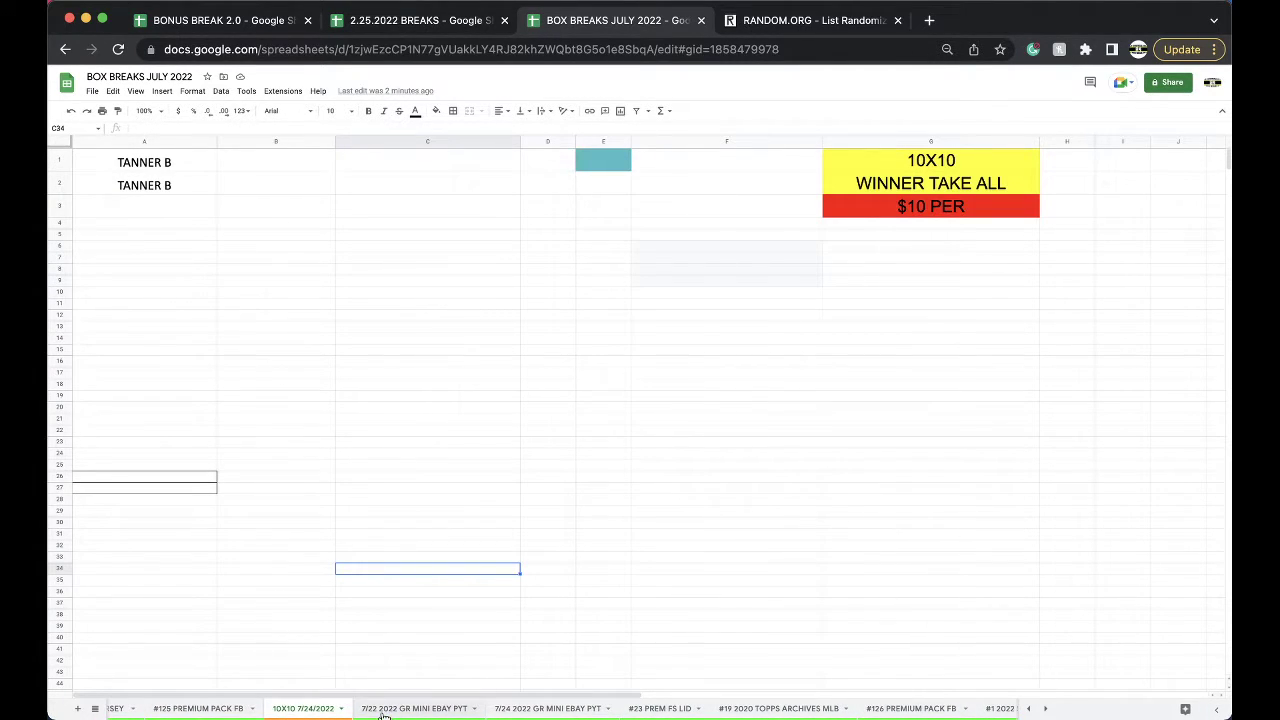
scroll(383, 716, right, 10)
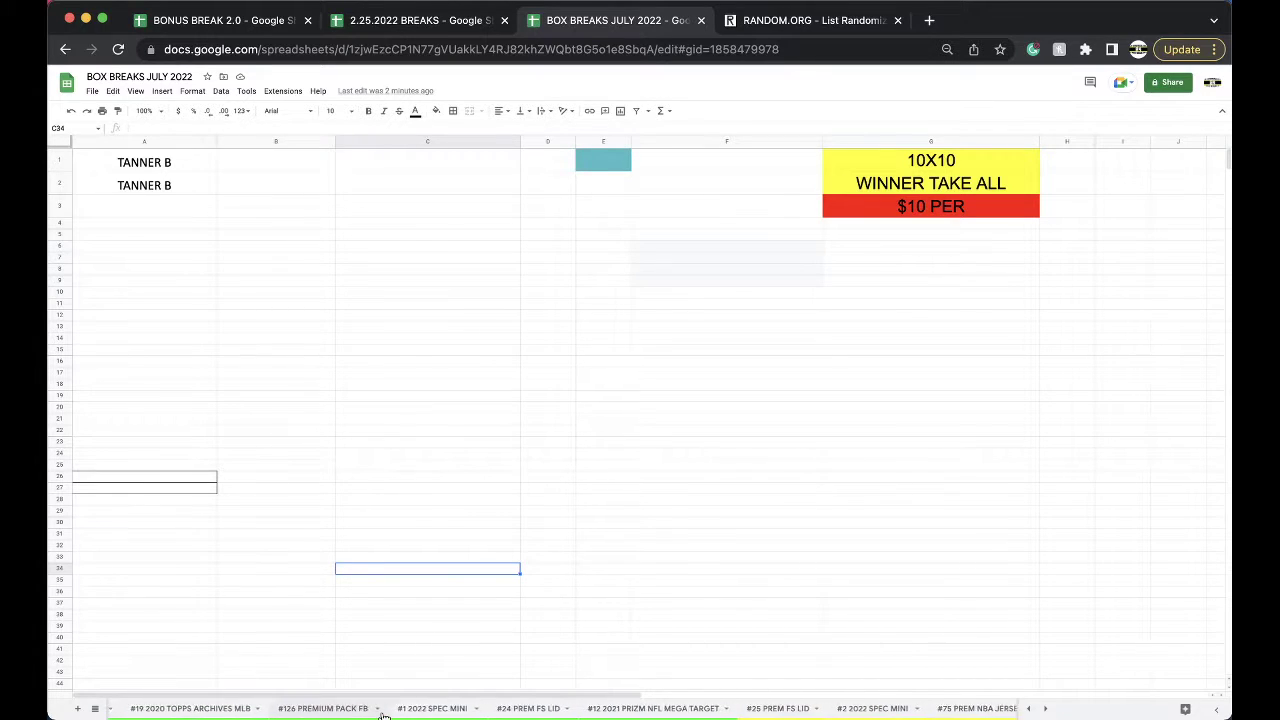
scroll(383, 716, right, 3)
click(406, 709)
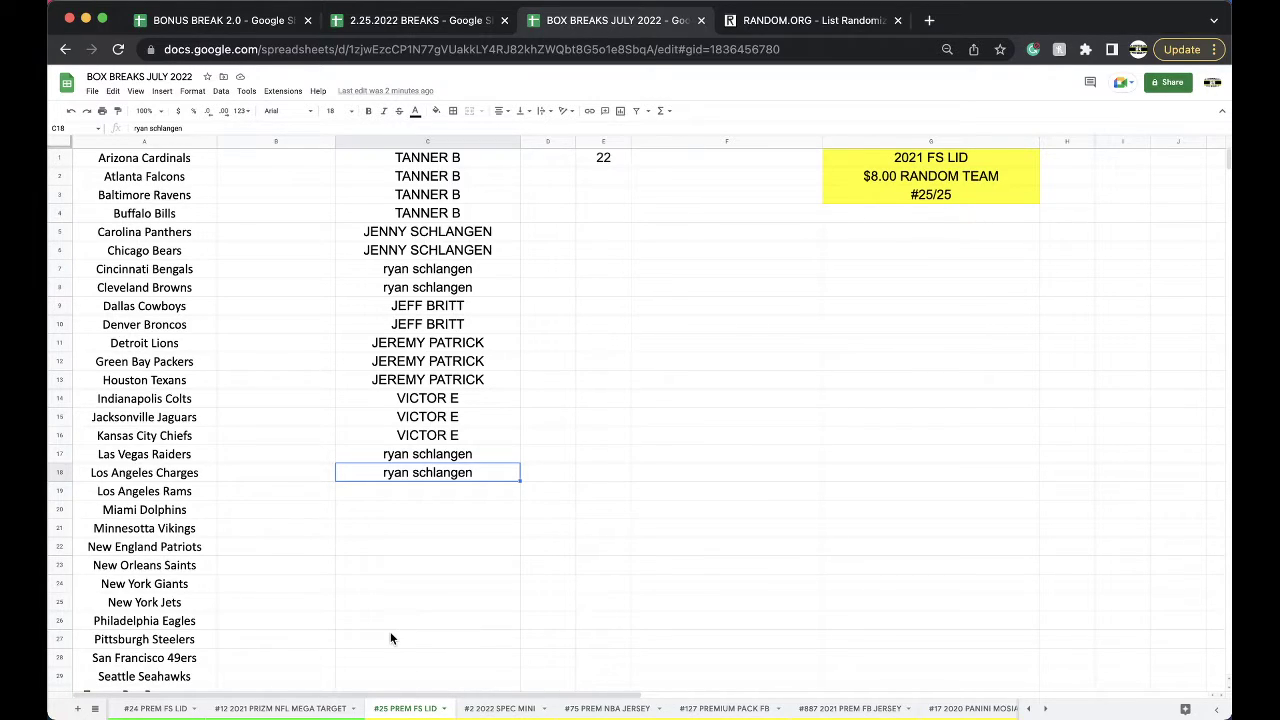
scroll(348, 710, left, 6)
scroll(348, 710, right, 5)
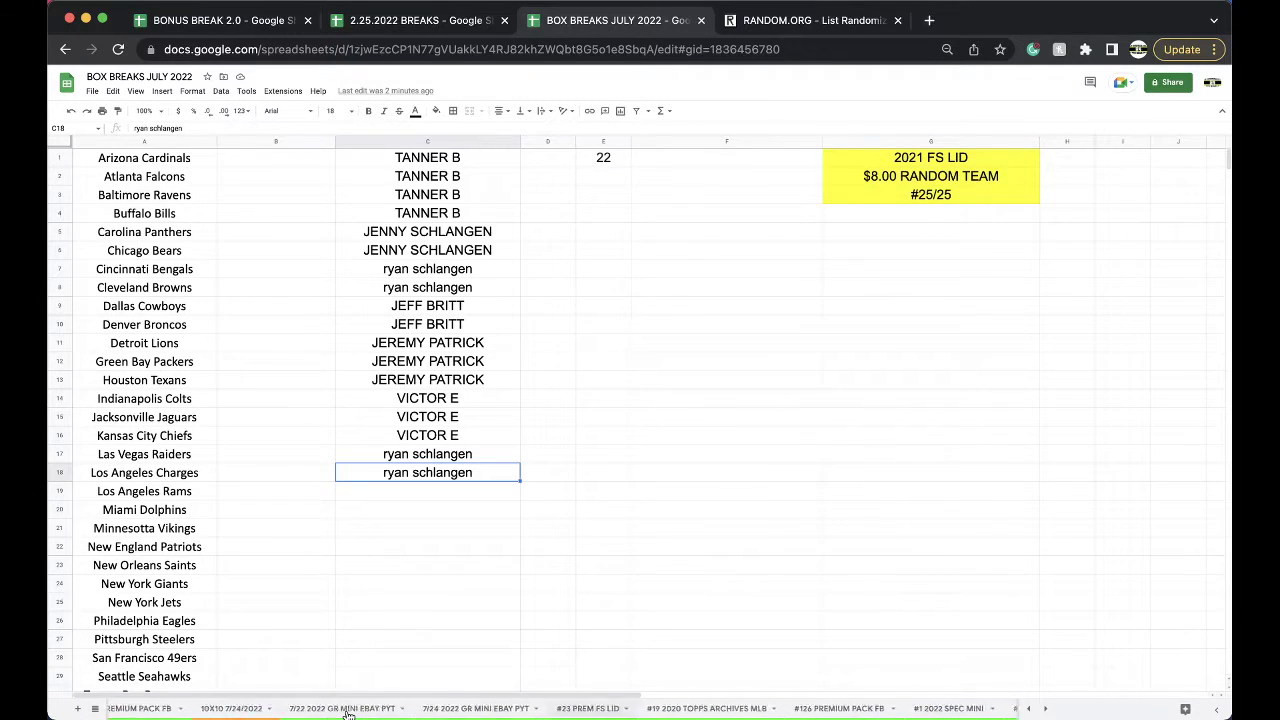
scroll(348, 712, right, 5)
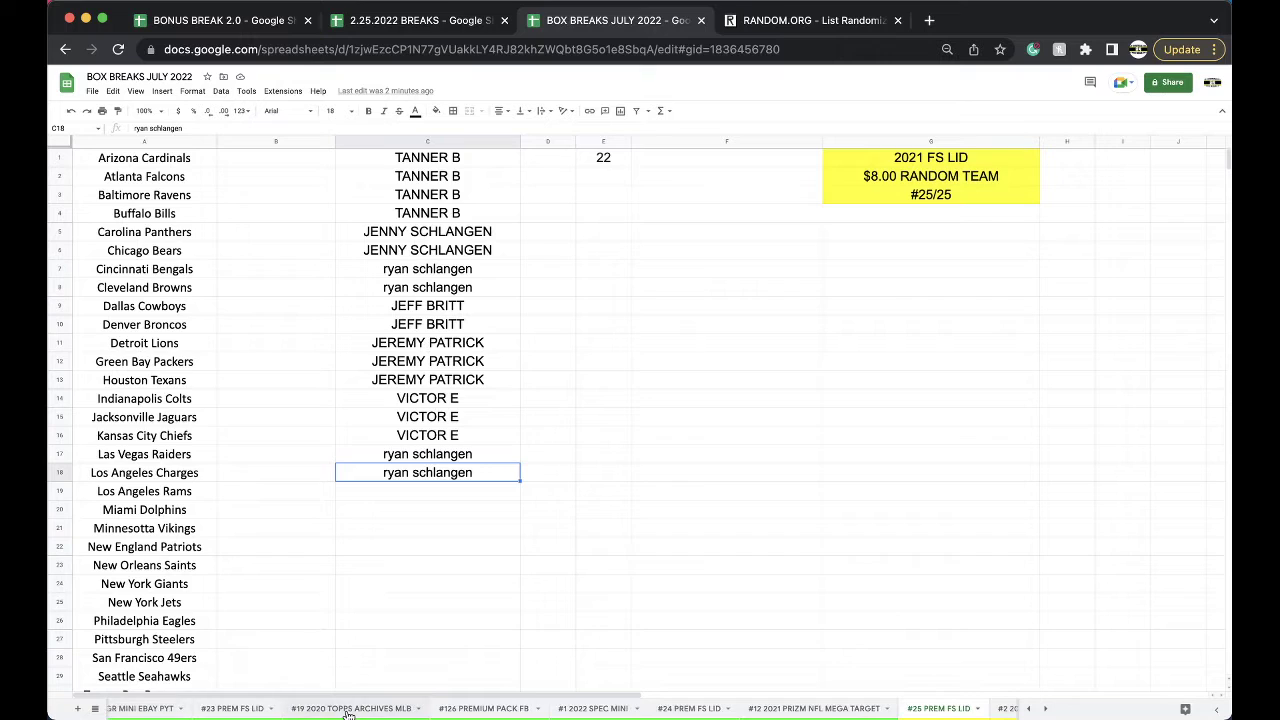
click(457, 708)
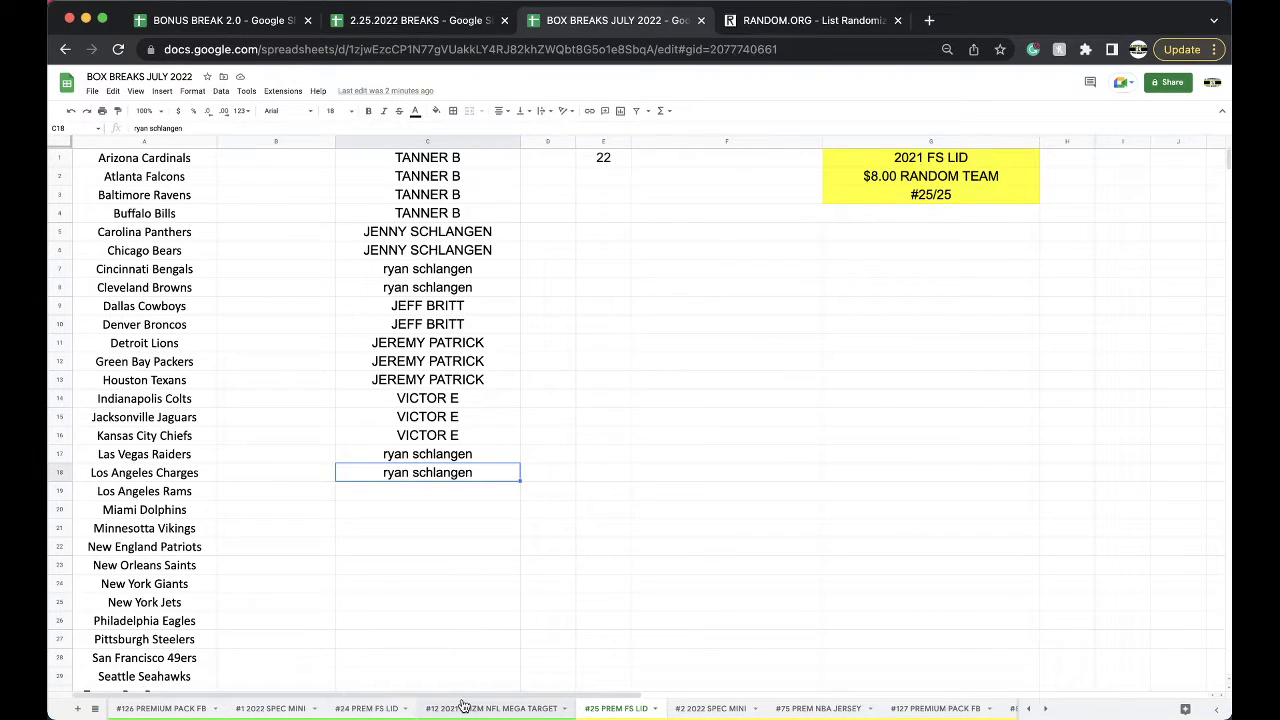
Check the #24 PREM FS LID sheet, then switch back to the 2.25.2022 BREAKS spreadsheet.
click(393, 710)
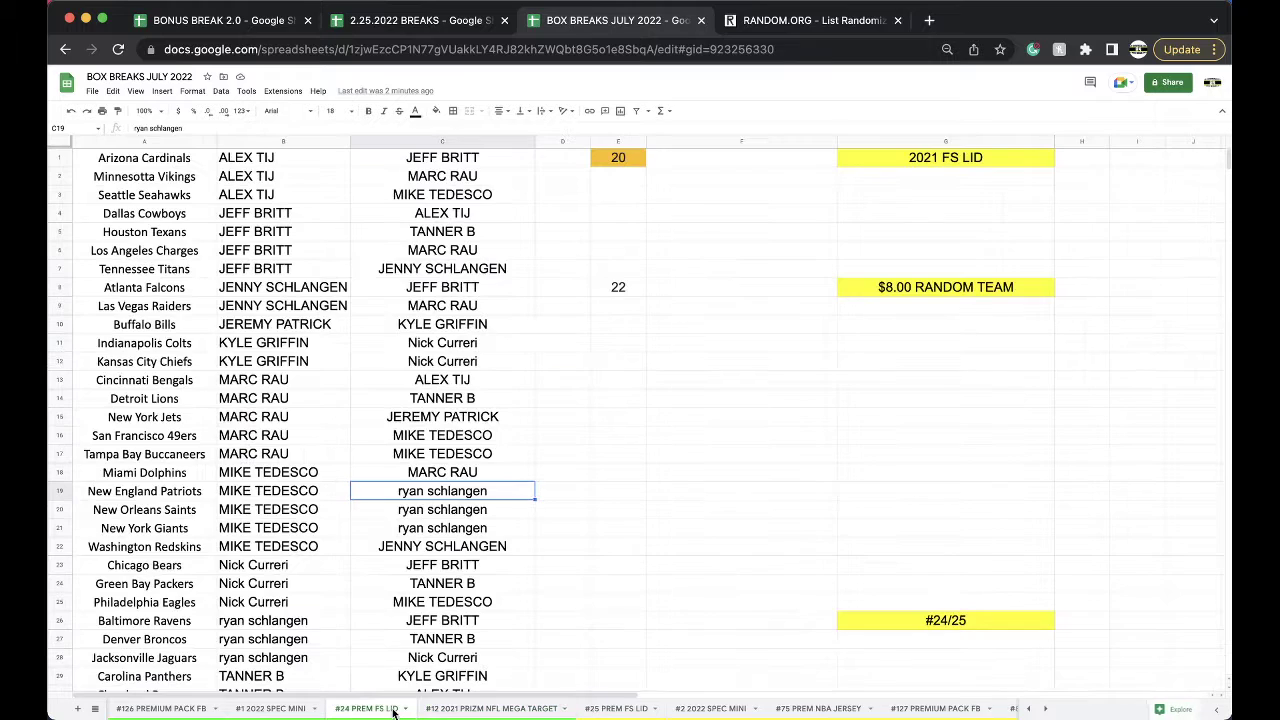
scroll(444, 607, down, 2)
scroll(444, 607, up, 2)
click(430, 20)
Enter -$10.00 in CREDIT cell D36, copy the buyer's name from A36, and return to BOX BREAKS JULY 2022.
click(208, 709)
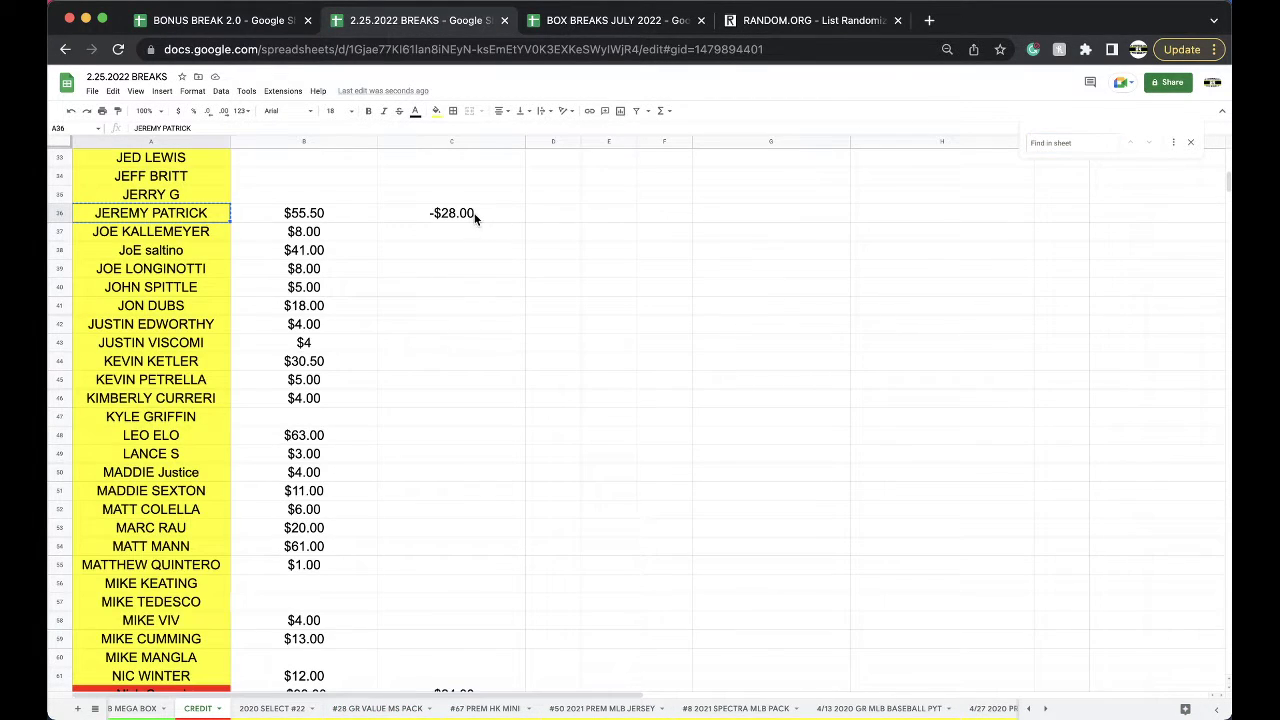
click(538, 218)
text(-$10.00)
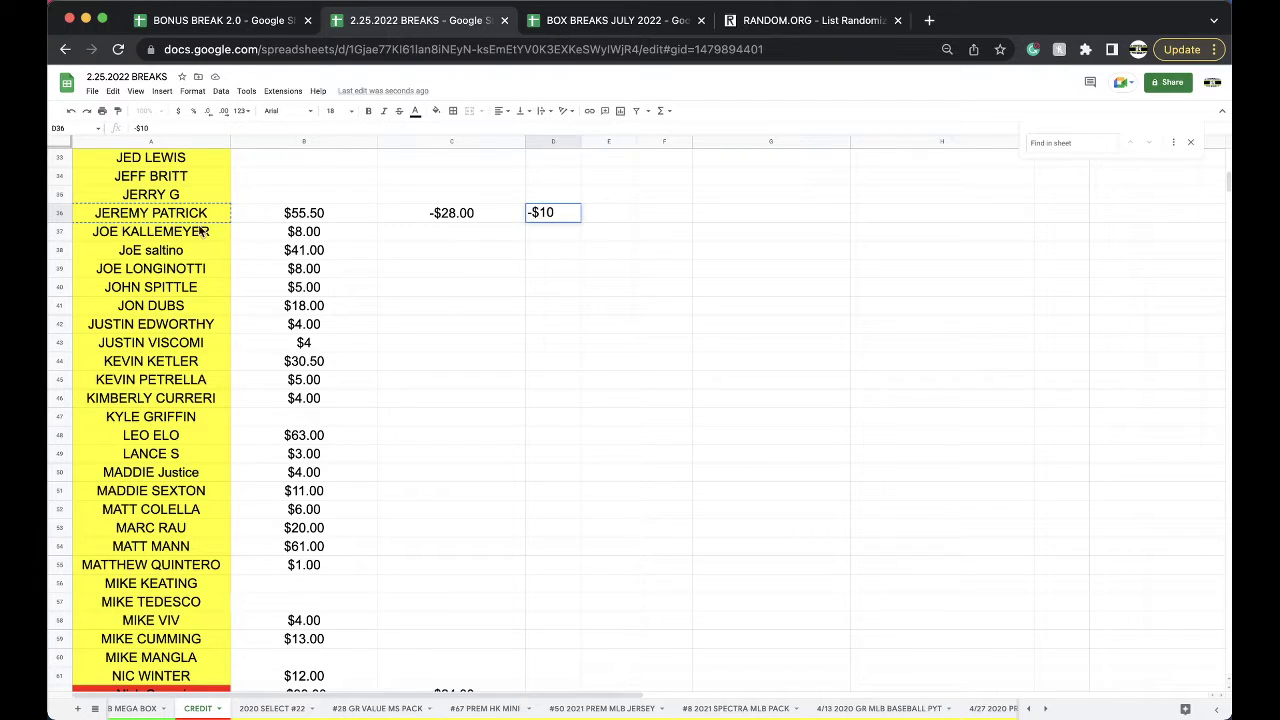
click(180, 216)
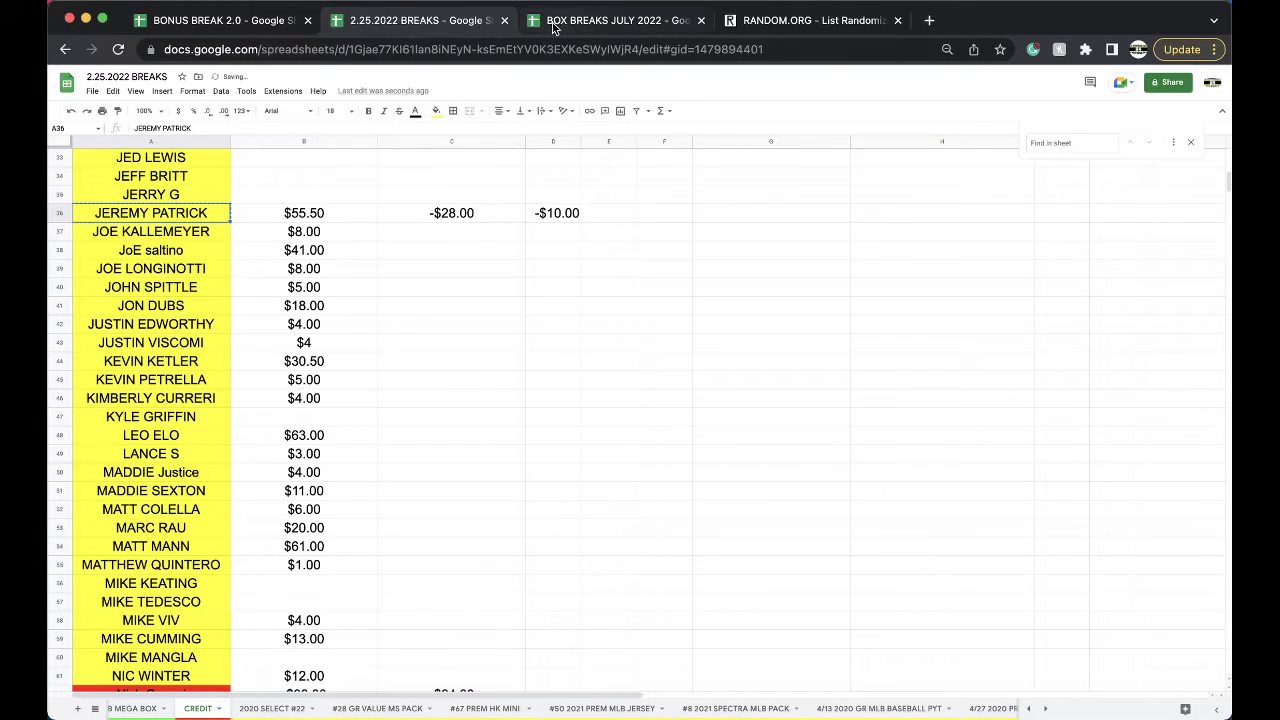
click(555, 22)
scroll(383, 708, right, 10)
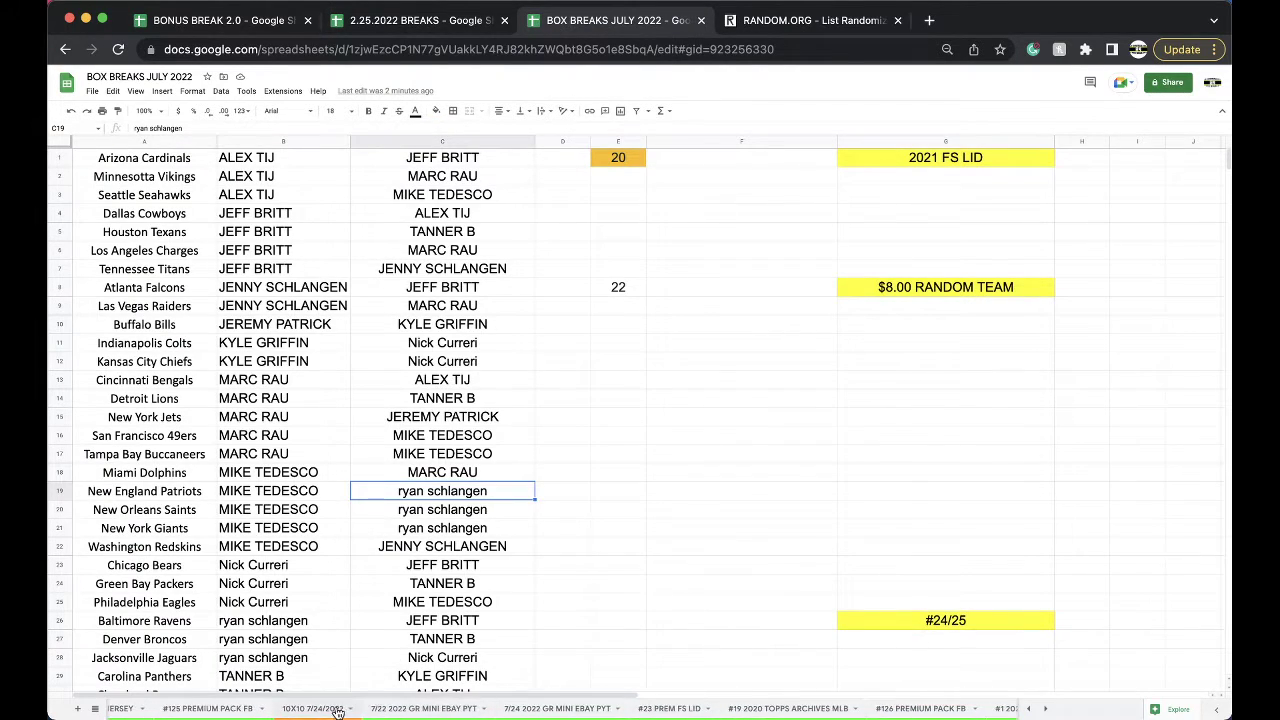
Paste the buyer's name into A6 of the 10X10 7/24/2022 sheet as values only, without the yellow fill.
click(312, 708)
click(174, 246)
click(228, 268)
click(289, 286)
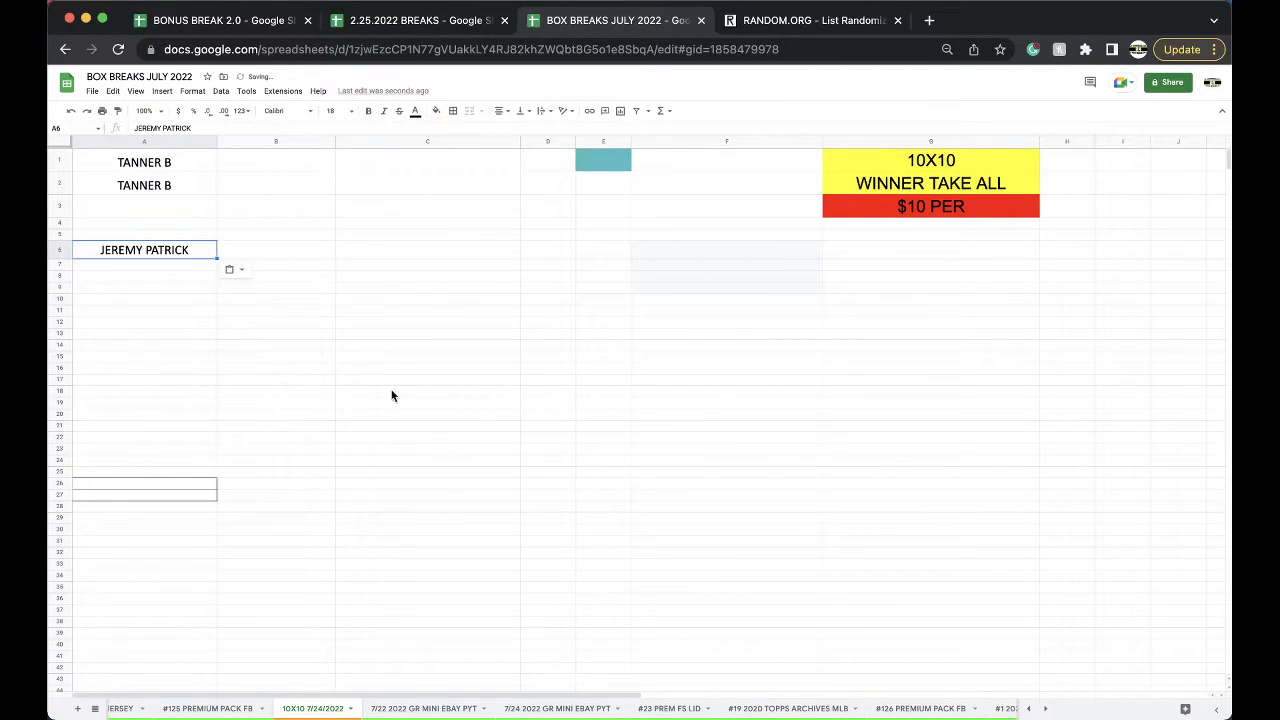
Go back to the #24 PREM FS LID sheet.
scroll(637, 712, right, 3)
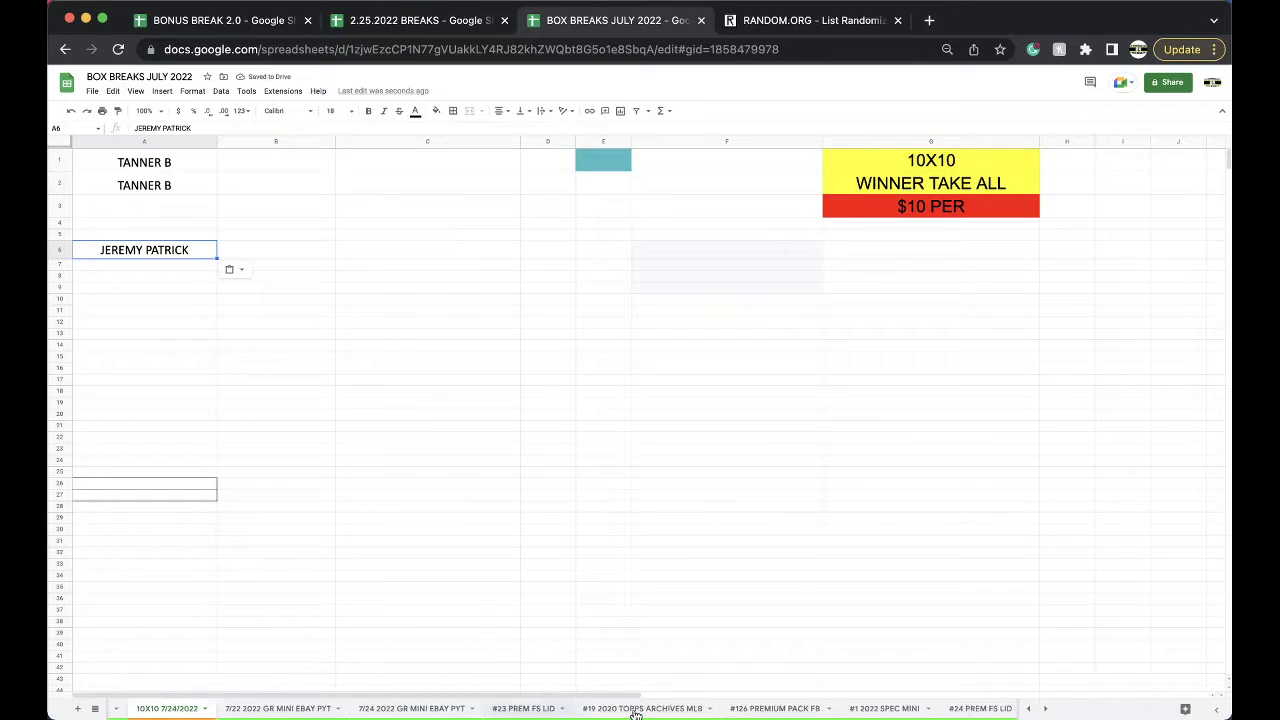
scroll(724, 710, right, 3)
click(690, 710)
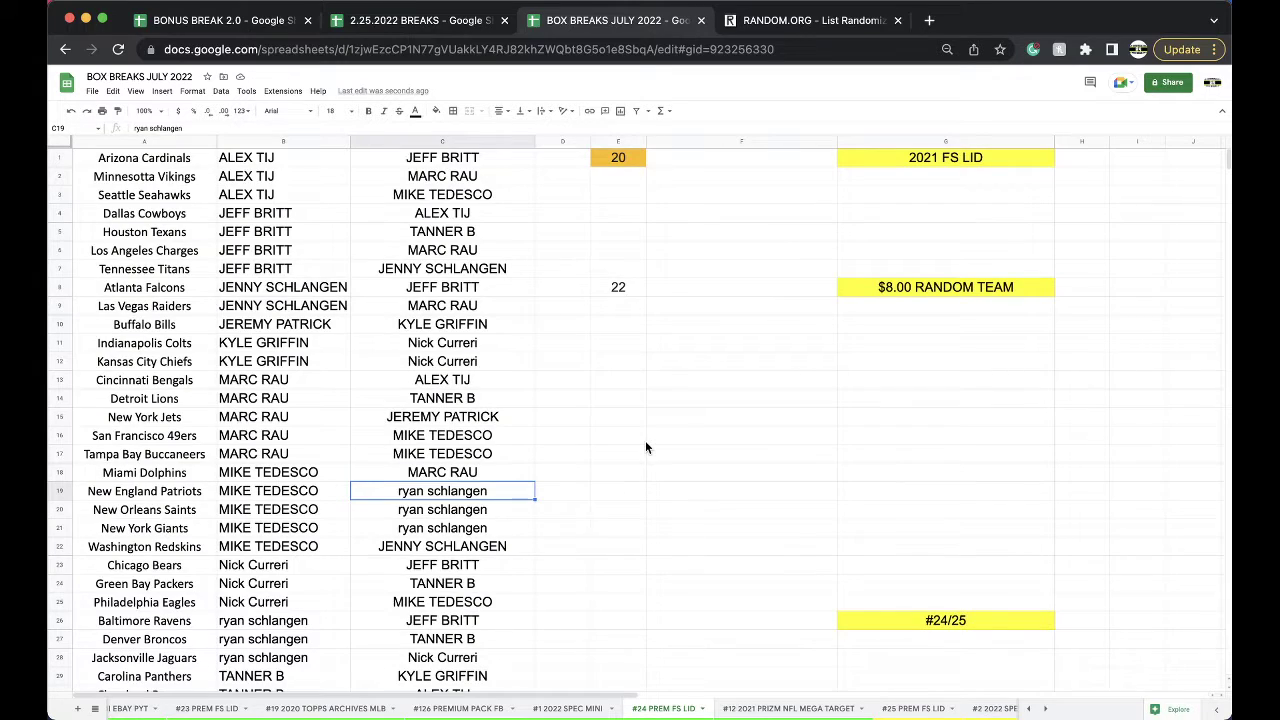